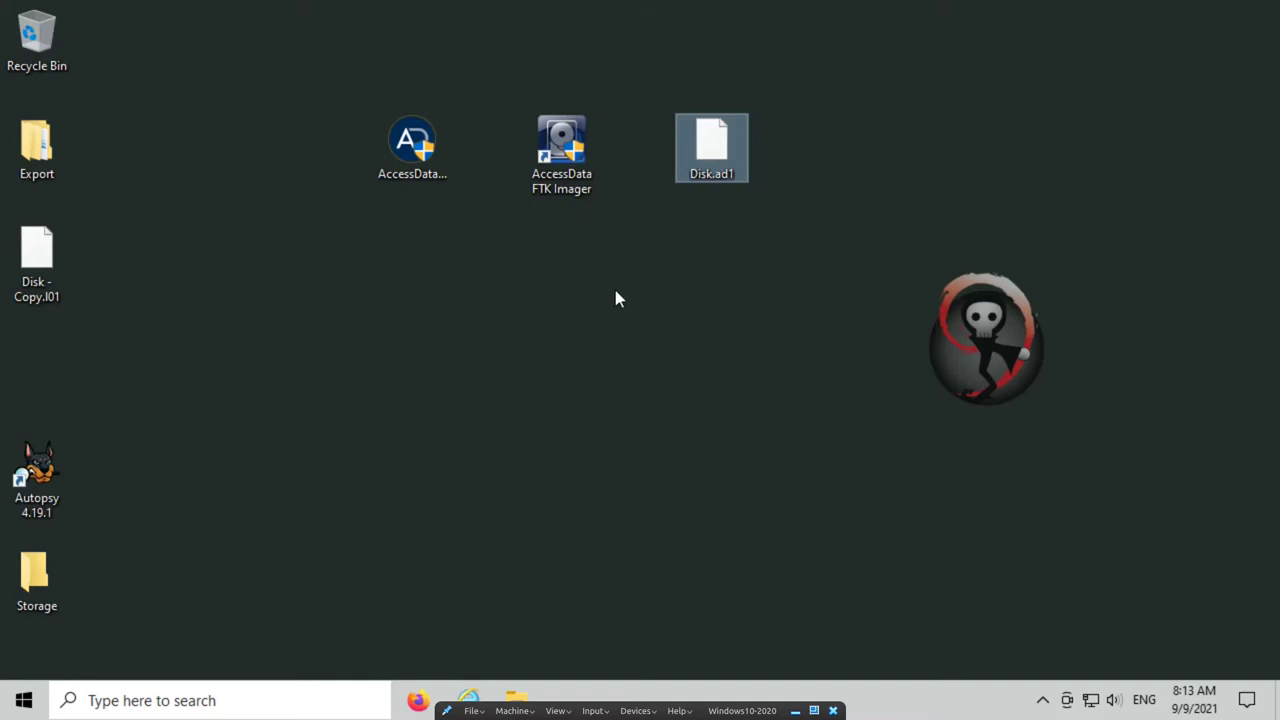
click(778, 220)
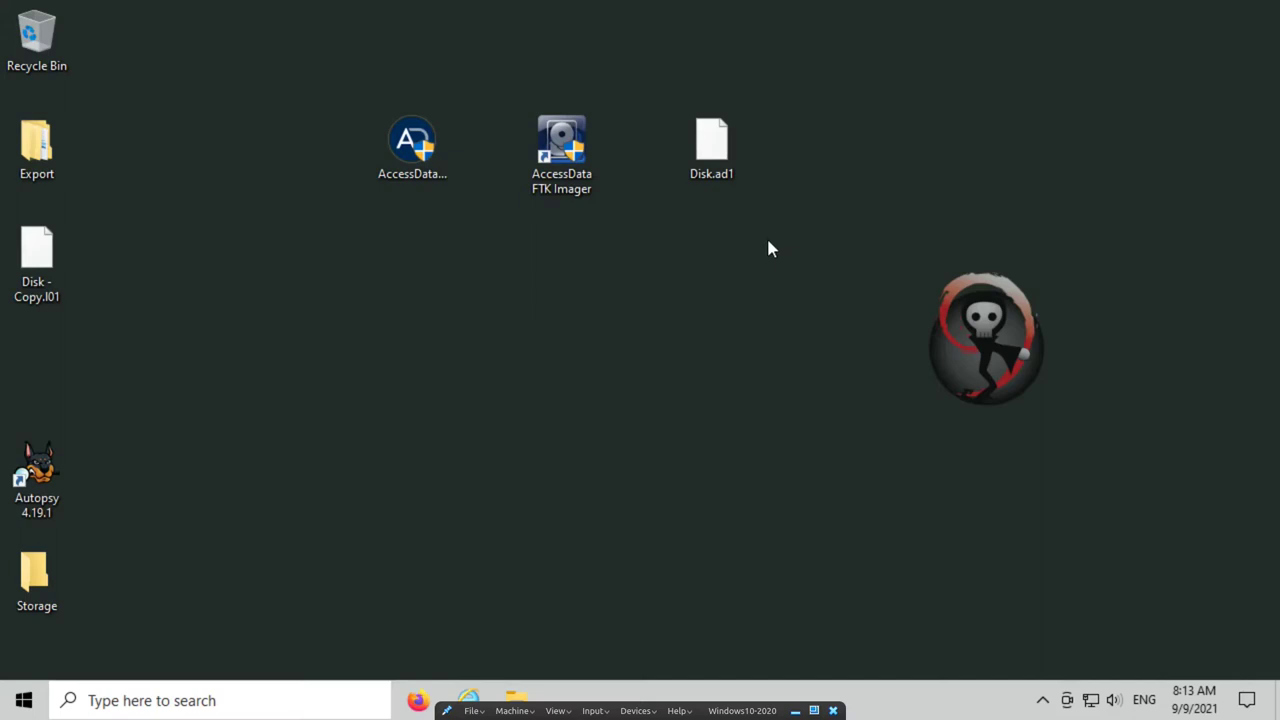
double_click(577, 210)
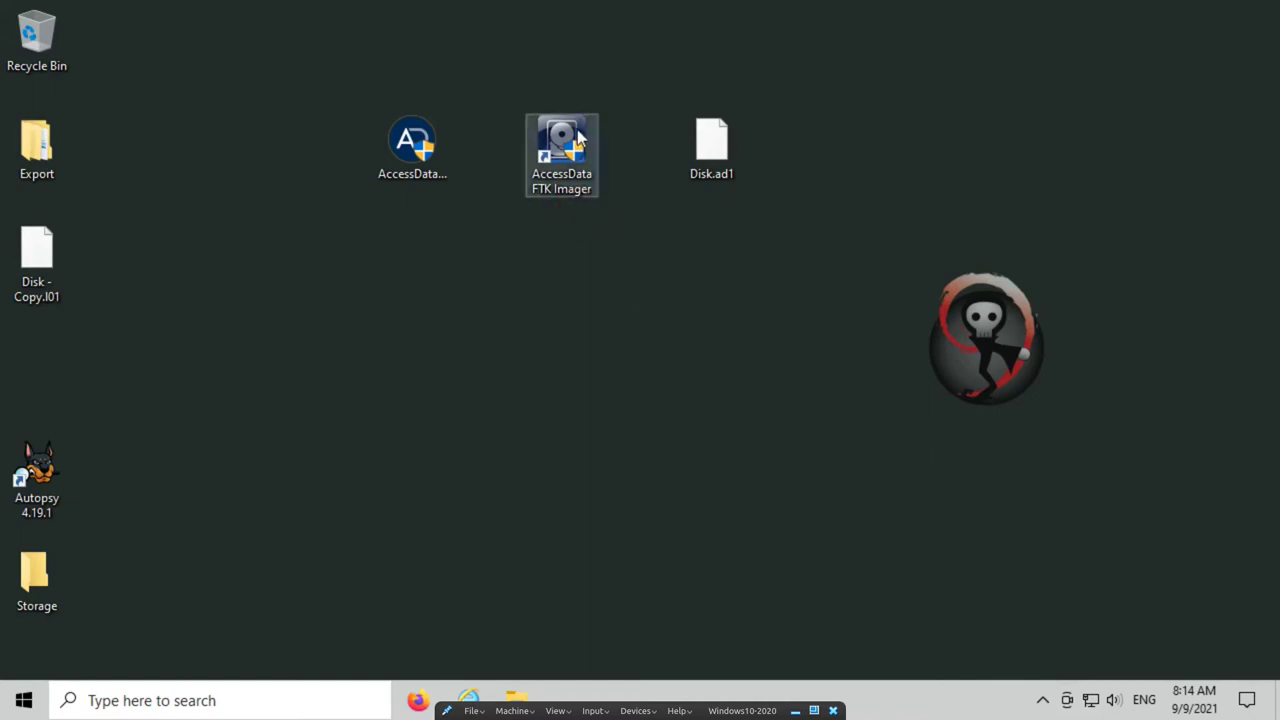
- Switch to Firefox and look over the FTK Imager 4.5 download form reached from AccessData's product pages
click(417, 699)
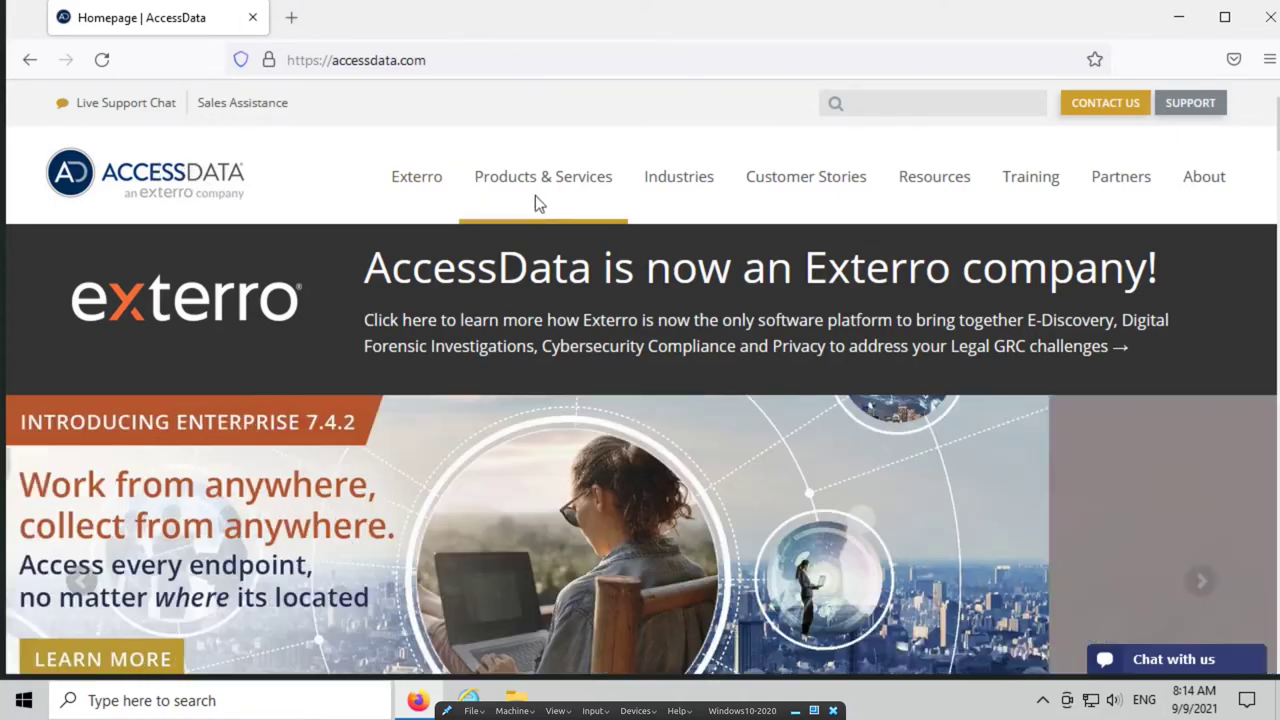
mouse_move(548, 188)
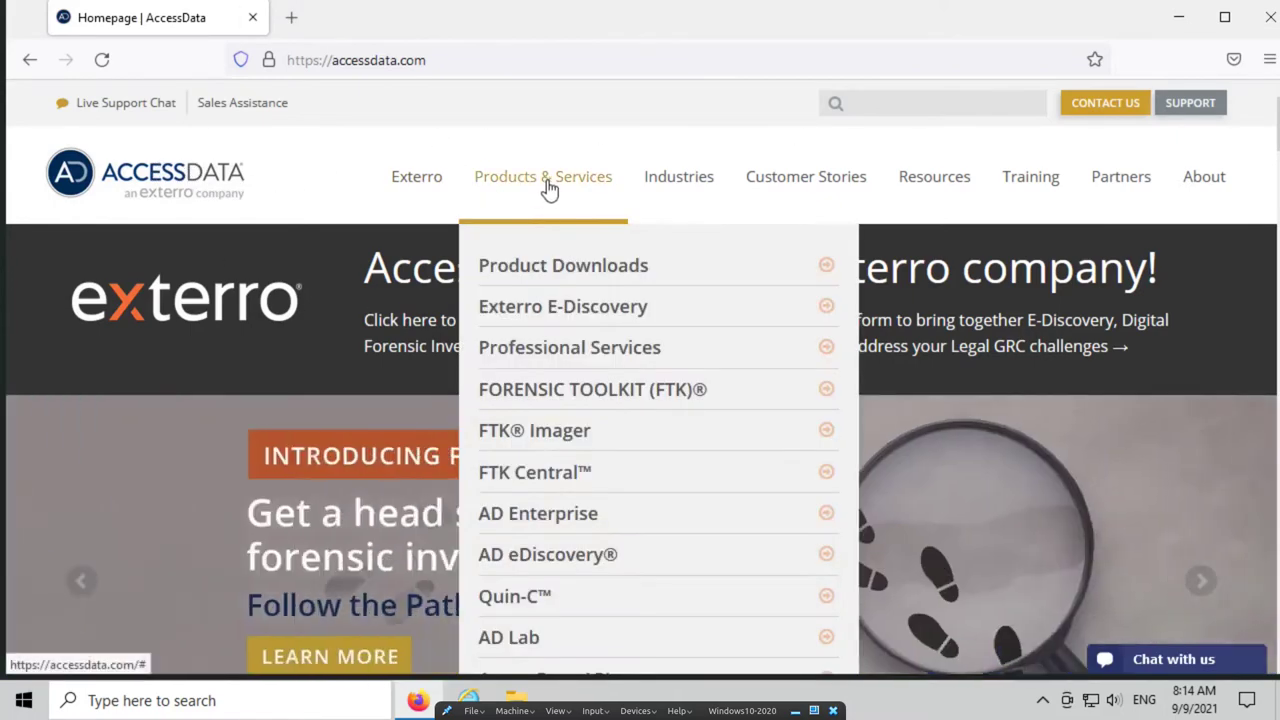
click(566, 440)
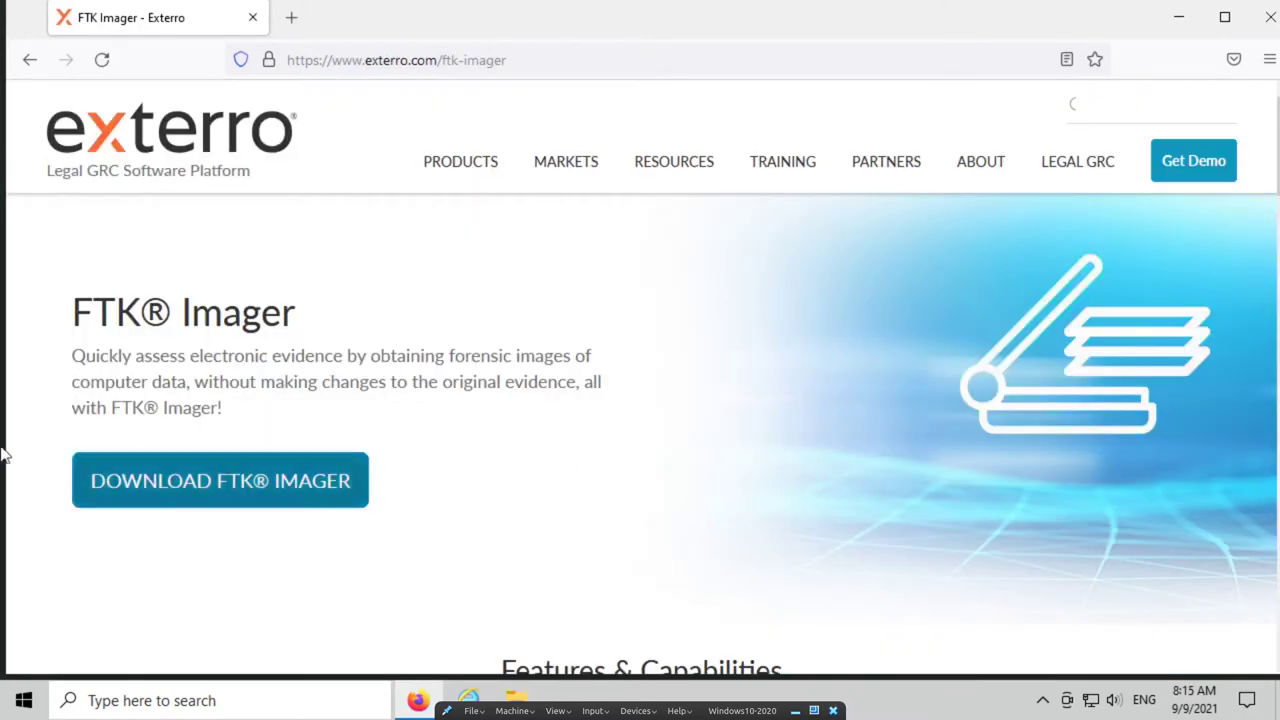
click(227, 480)
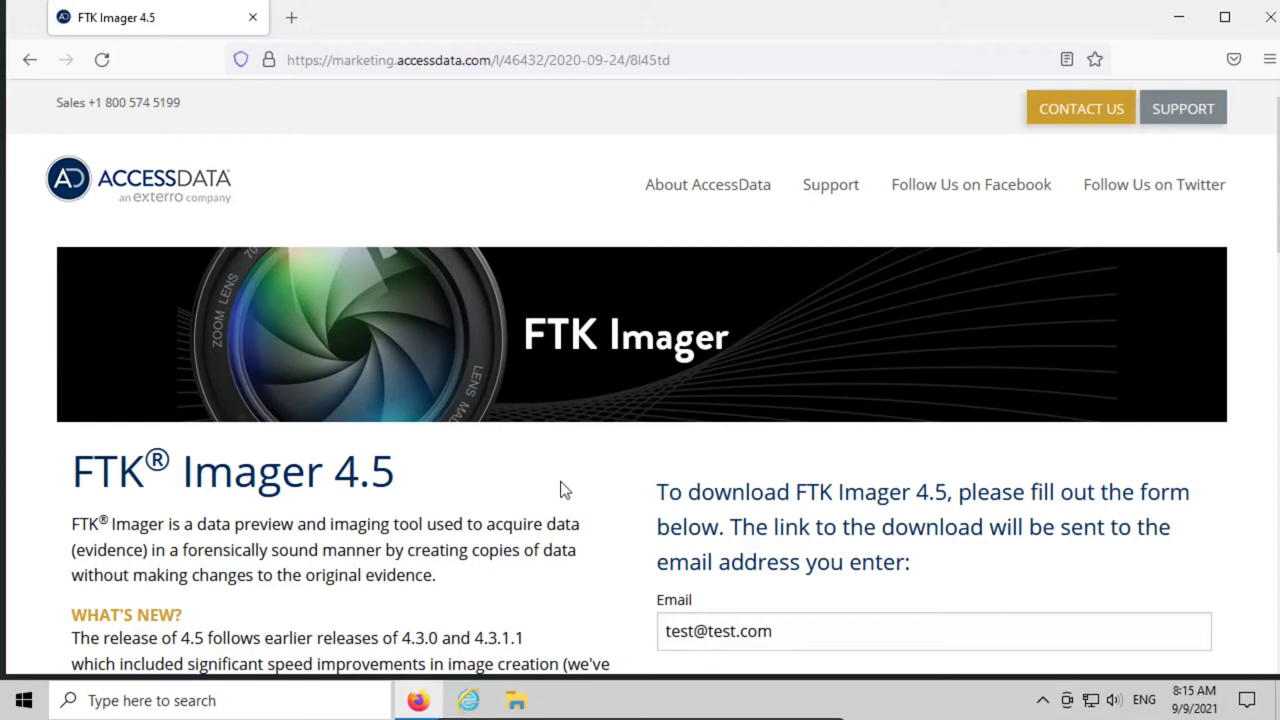
scroll(560, 490, down, 2)
scroll(557, 400, up, 2)
click(1179, 17)
- Run the AccessData_FTK_Imager_4.5.0_(x64).exe installer from the desktop and allow it to make changes to the device
click(410, 145)
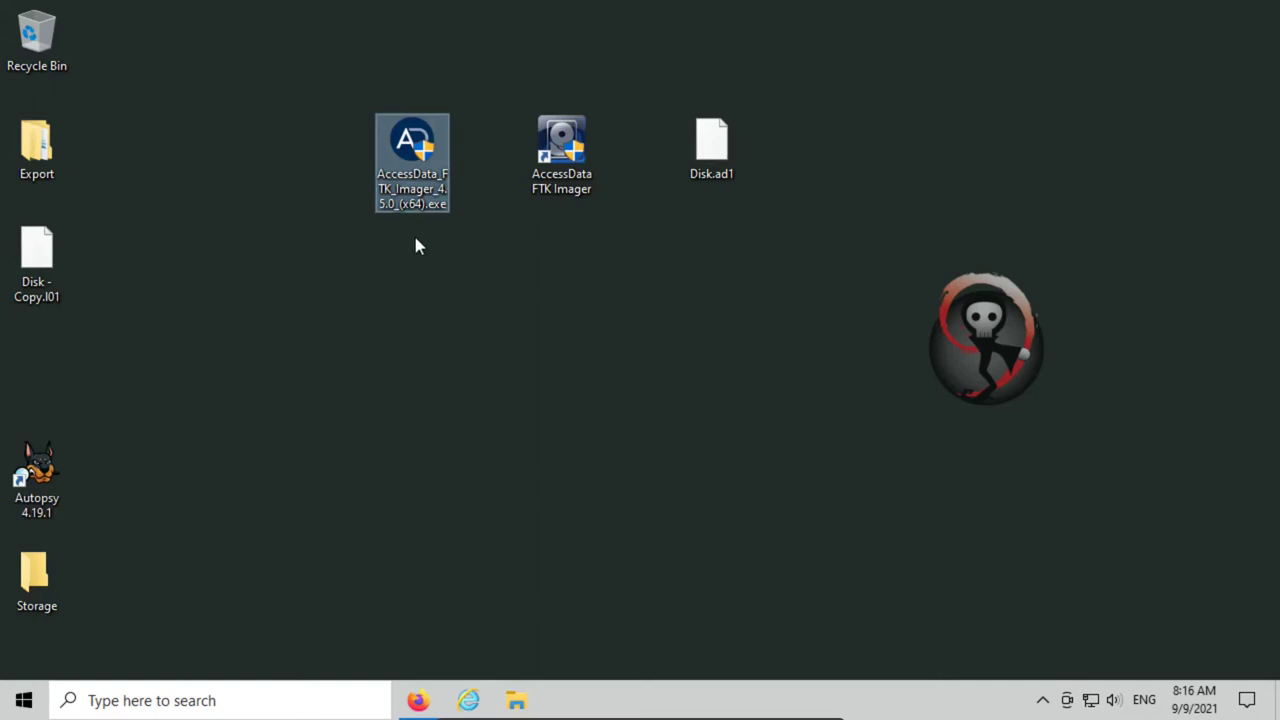
click(378, 246)
click(398, 194)
double_click(400, 140)
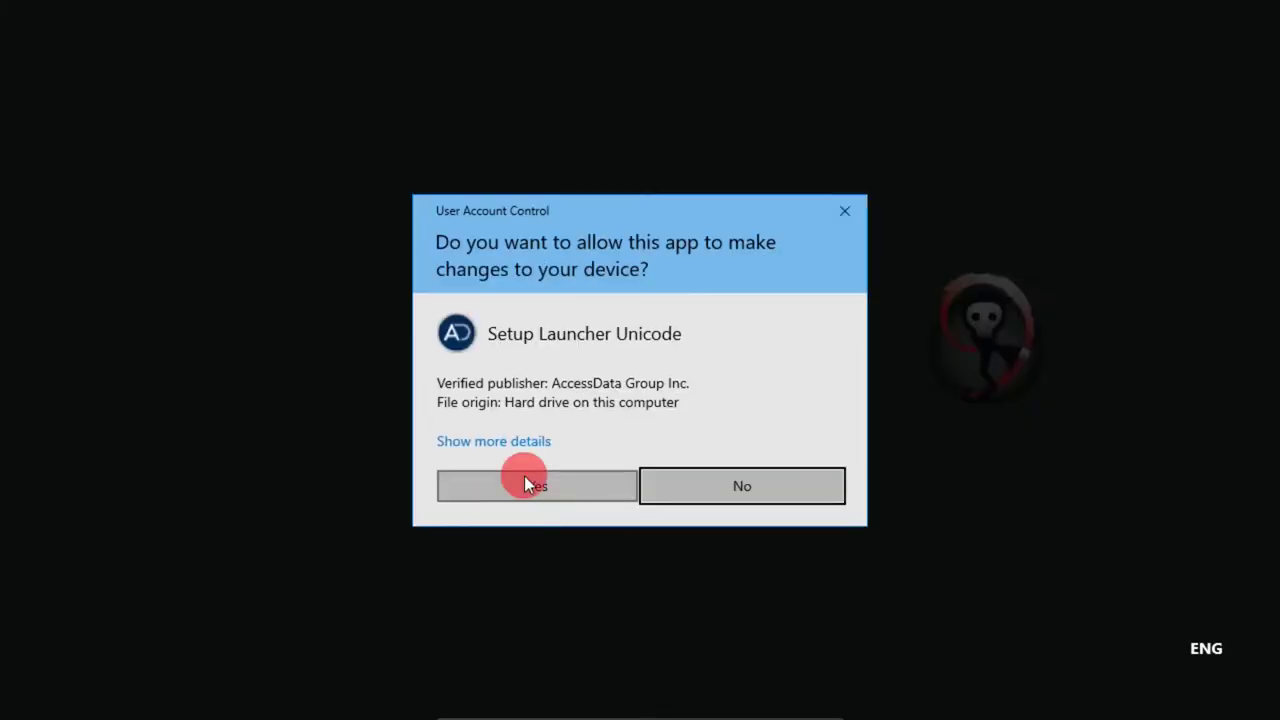
click(527, 485)
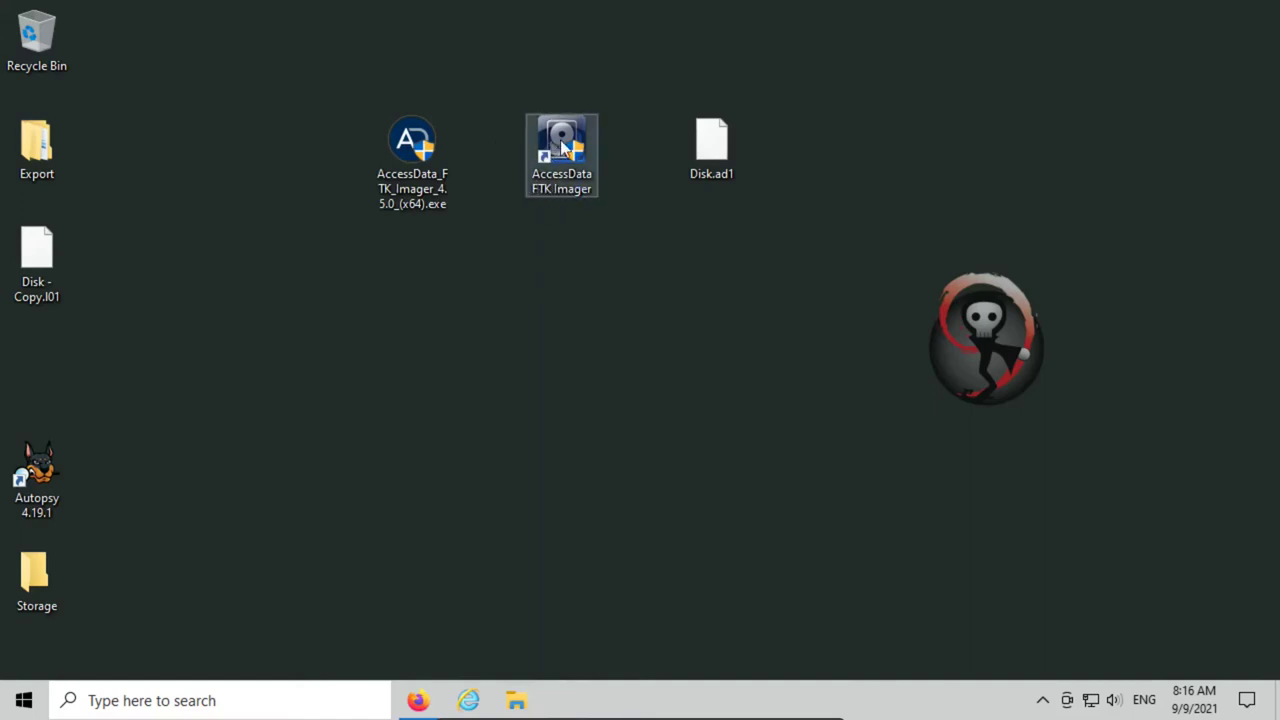
- Launch AccessData FTK Imager with elevated permission and add Disk.ad1 from the Desktop as an Image File evidence item
double_click(560, 176)
click(546, 489)
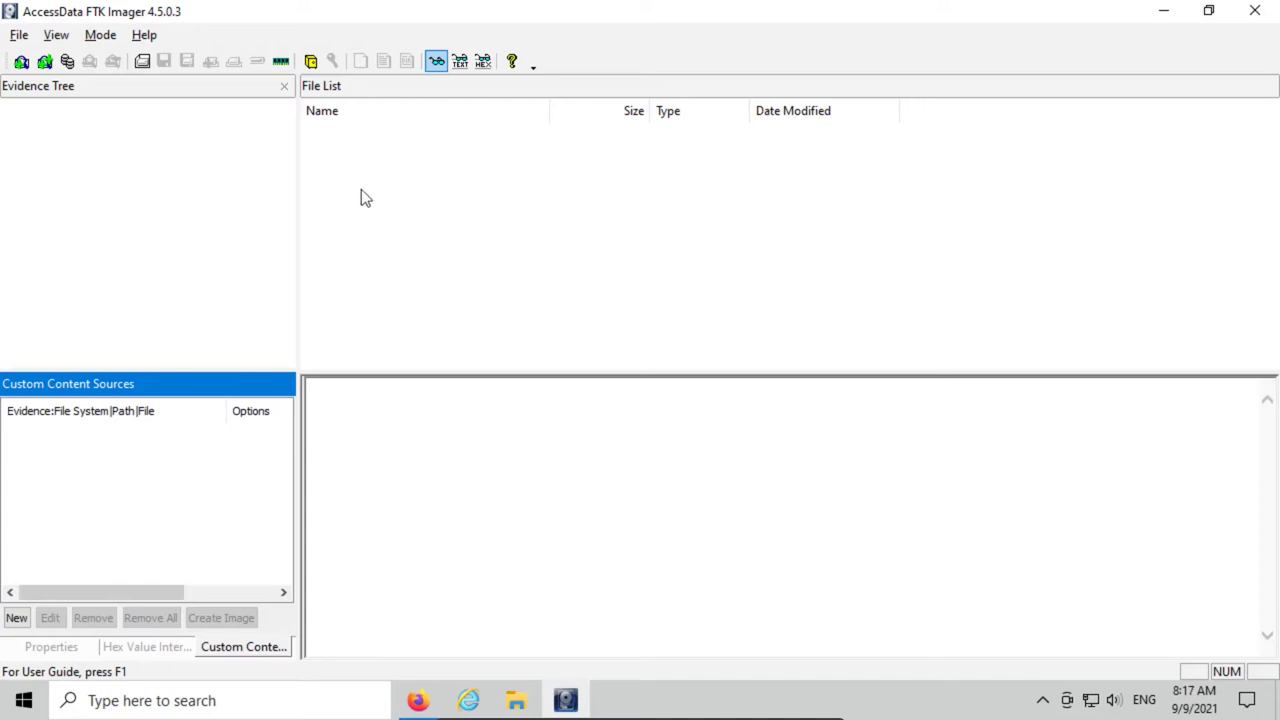
click(16, 38)
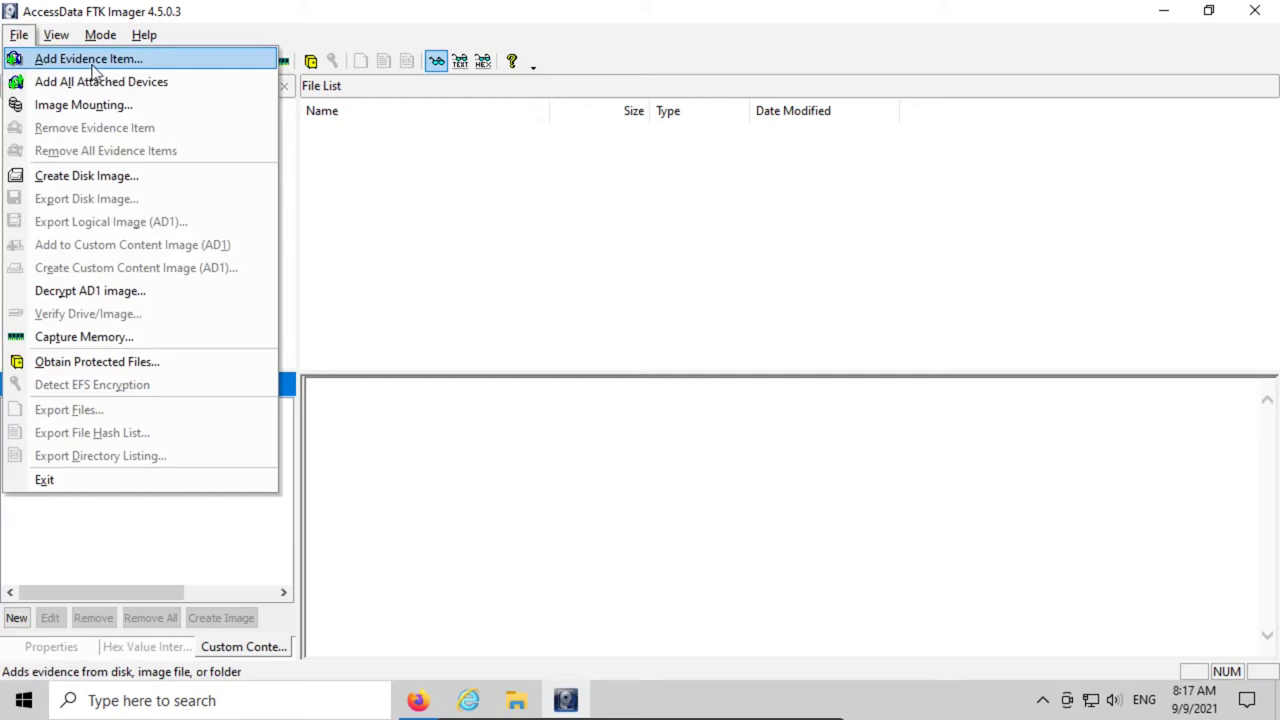
click(100, 60)
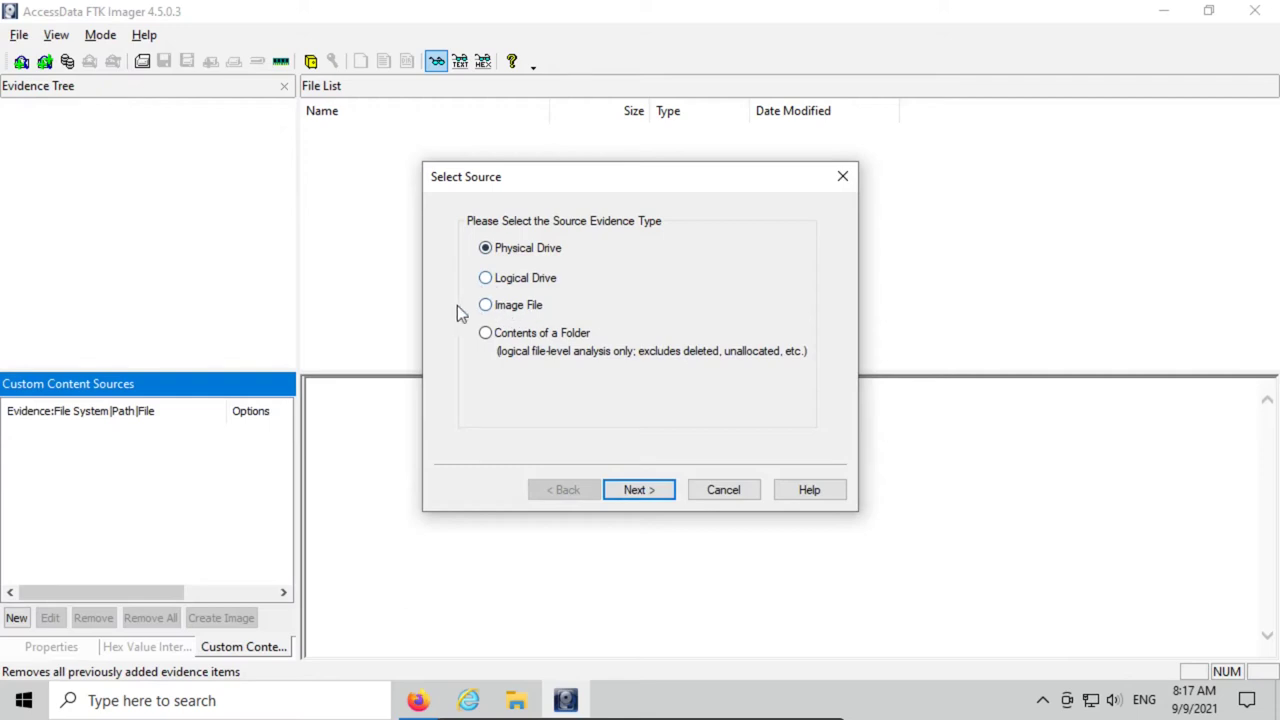
click(490, 305)
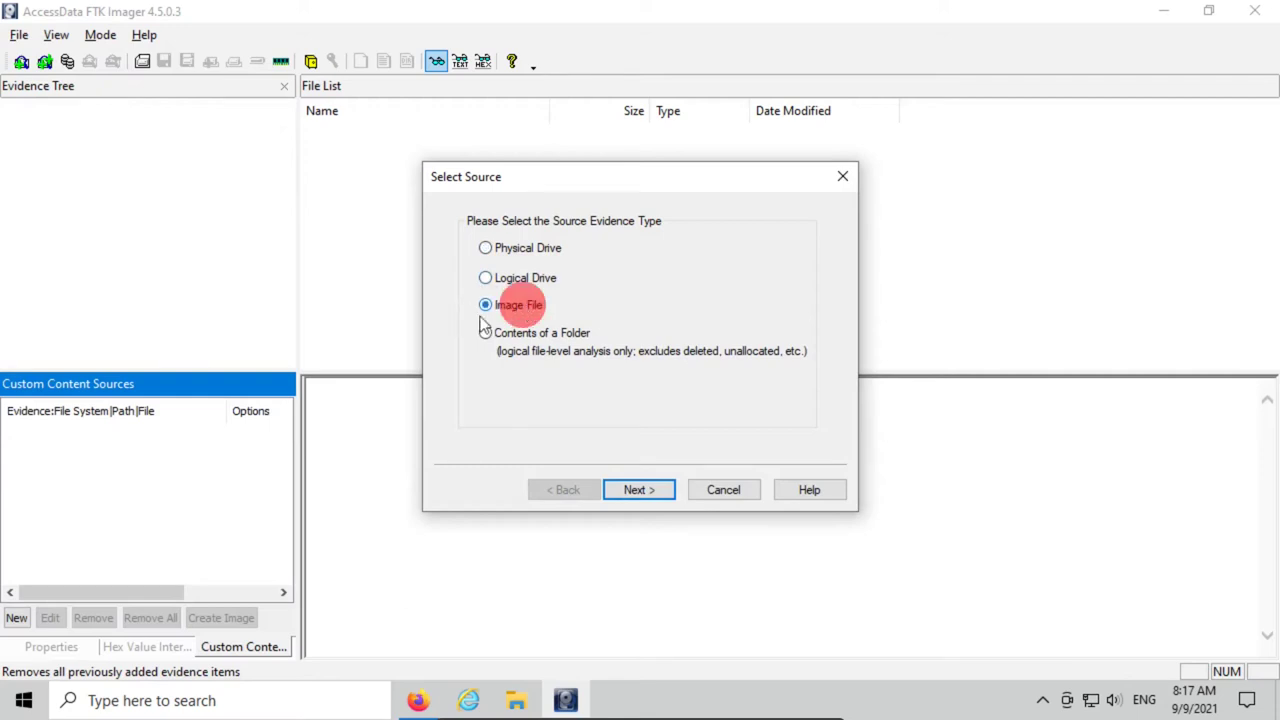
click(641, 489)
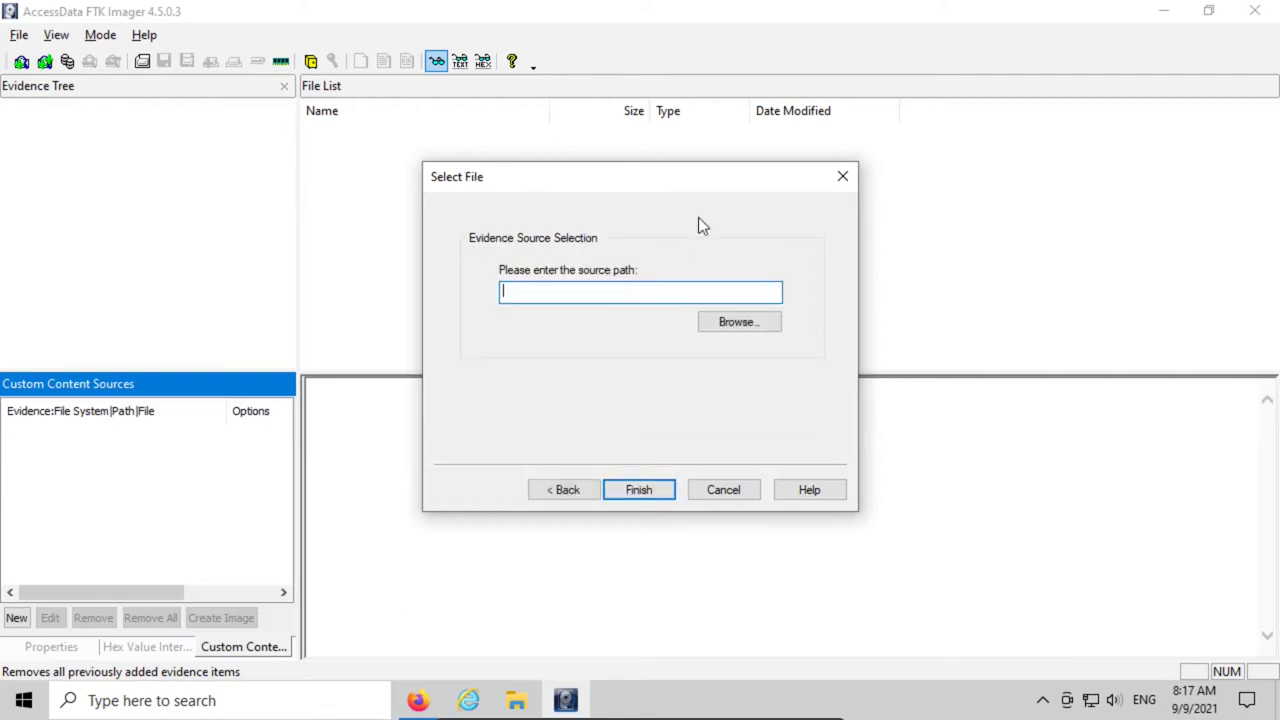
click(733, 324)
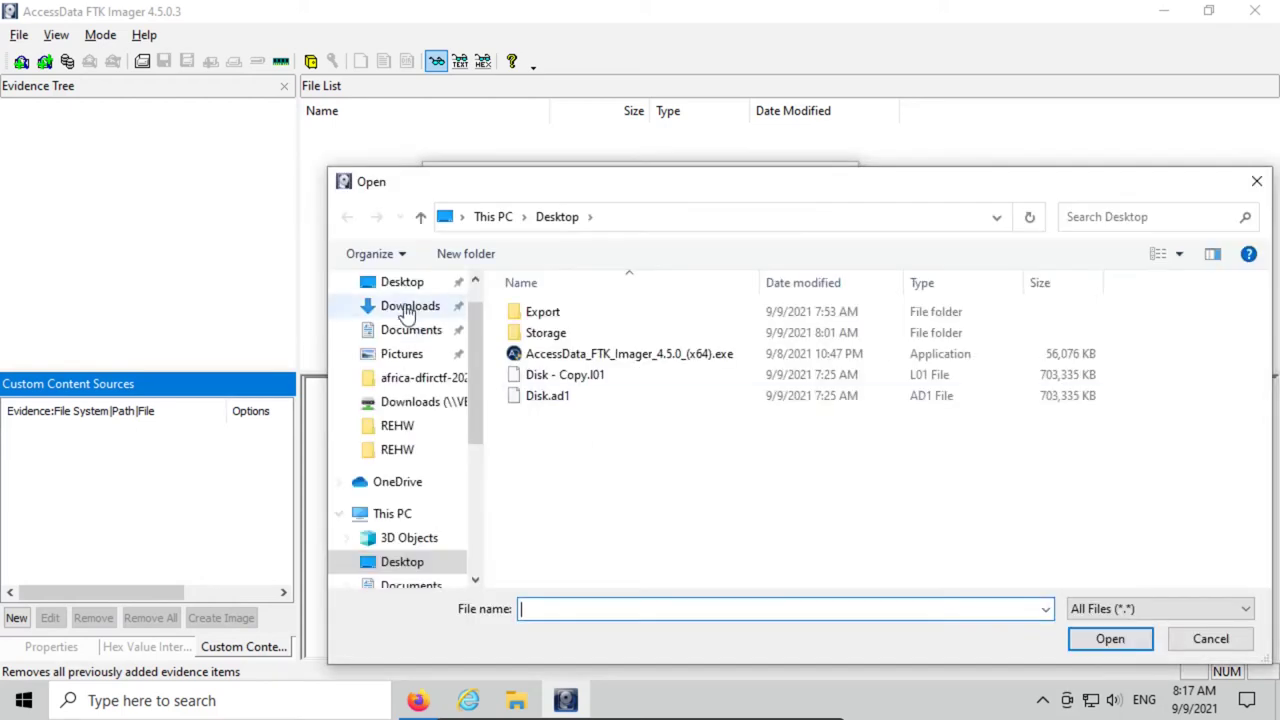
click(534, 398)
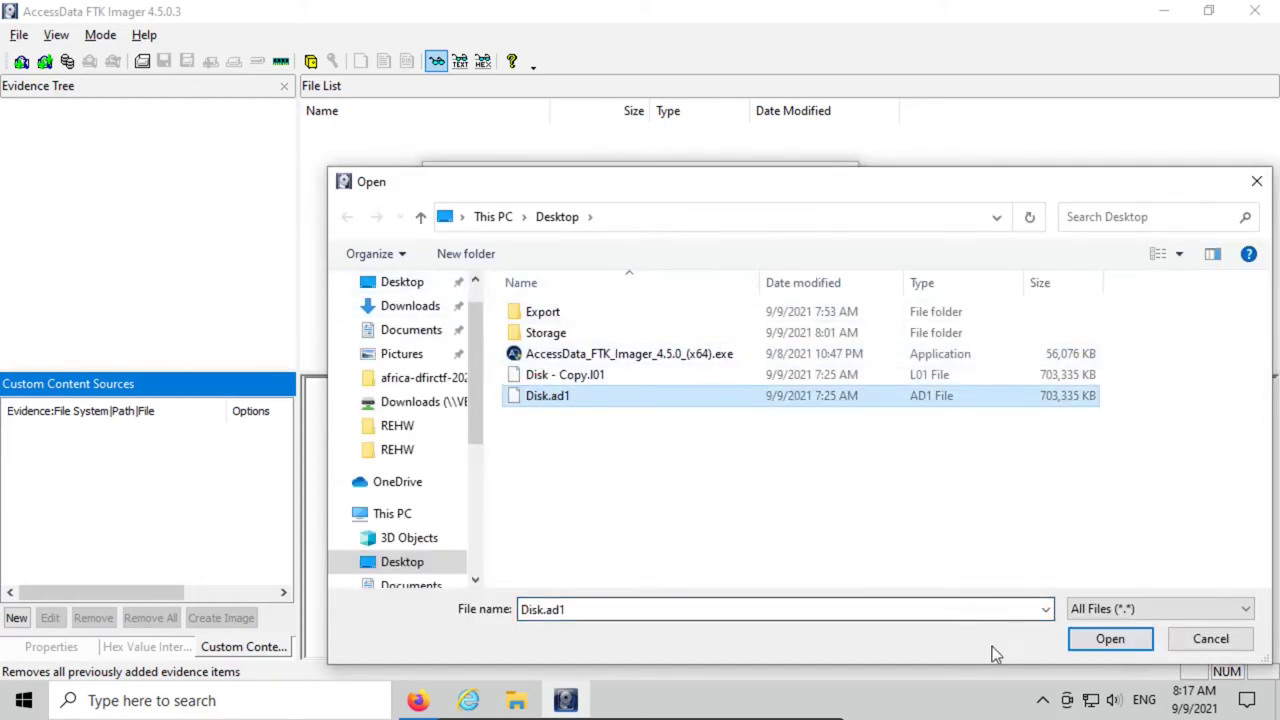
click(1128, 645)
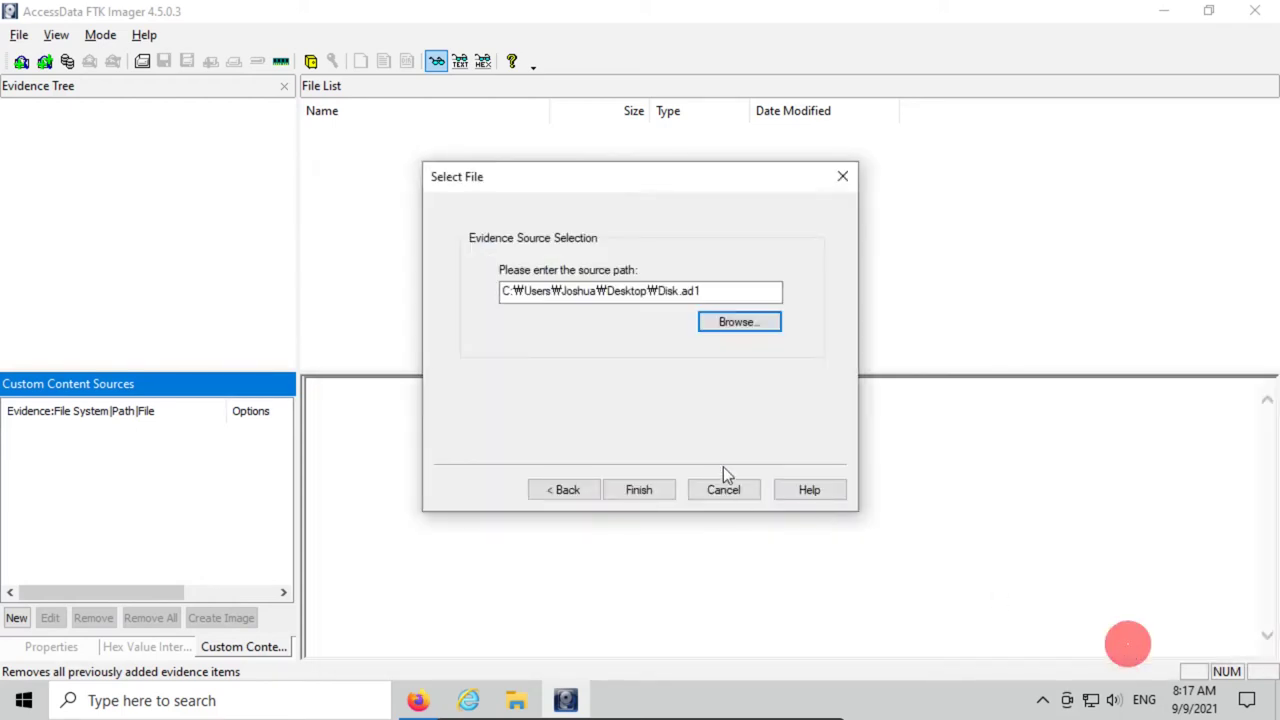
click(650, 489)
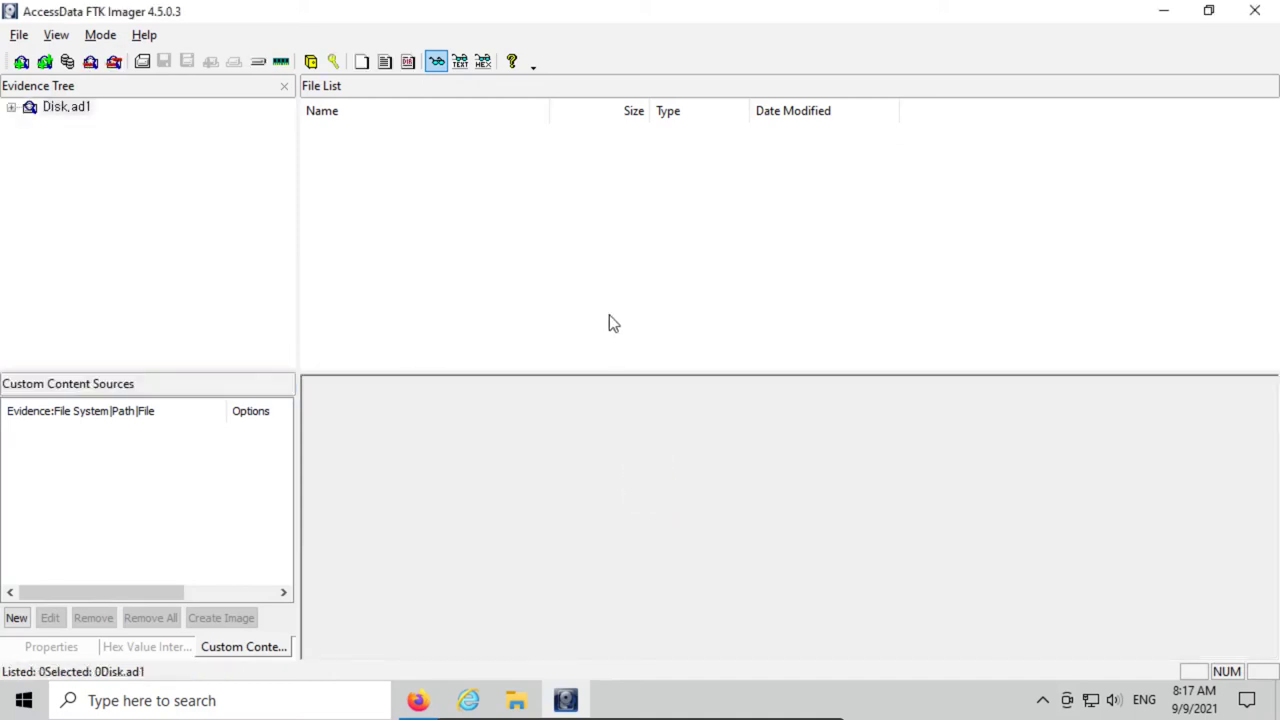
- Expand the Disk.ad1 evidence through its custom content image and Win10 Partition 2 down to the contents of [root]
click(108, 115)
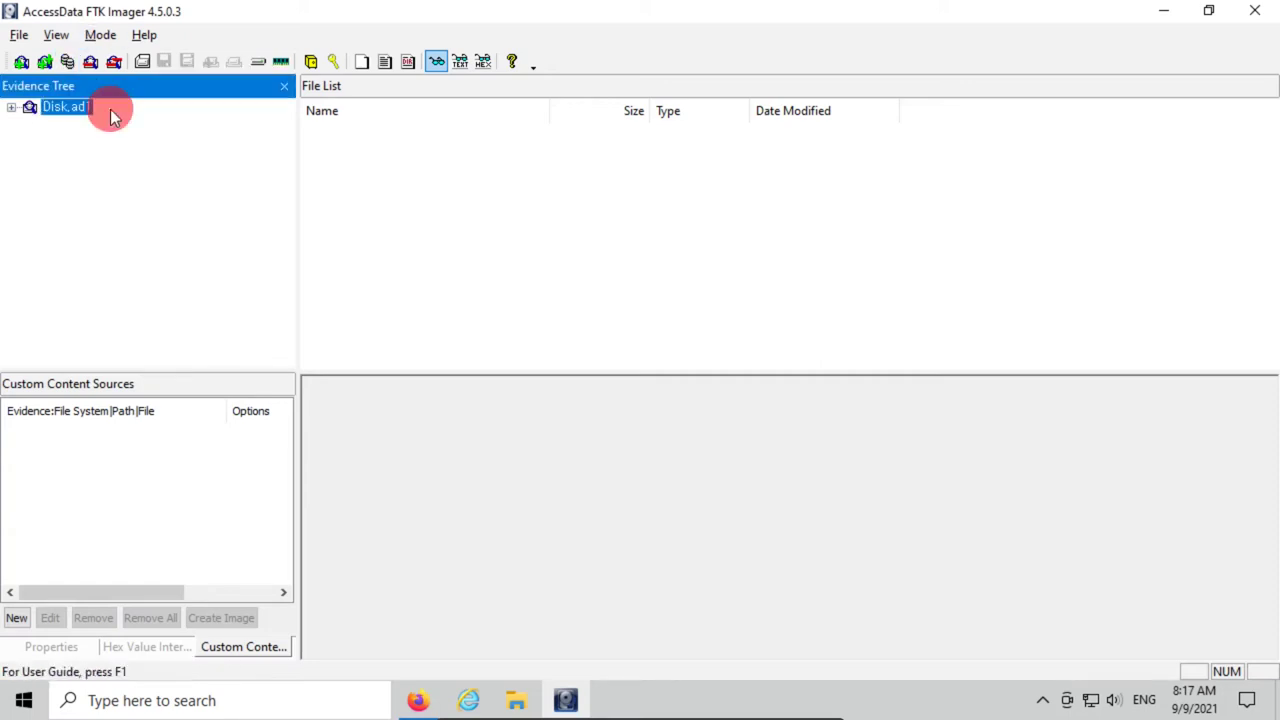
click(12, 107)
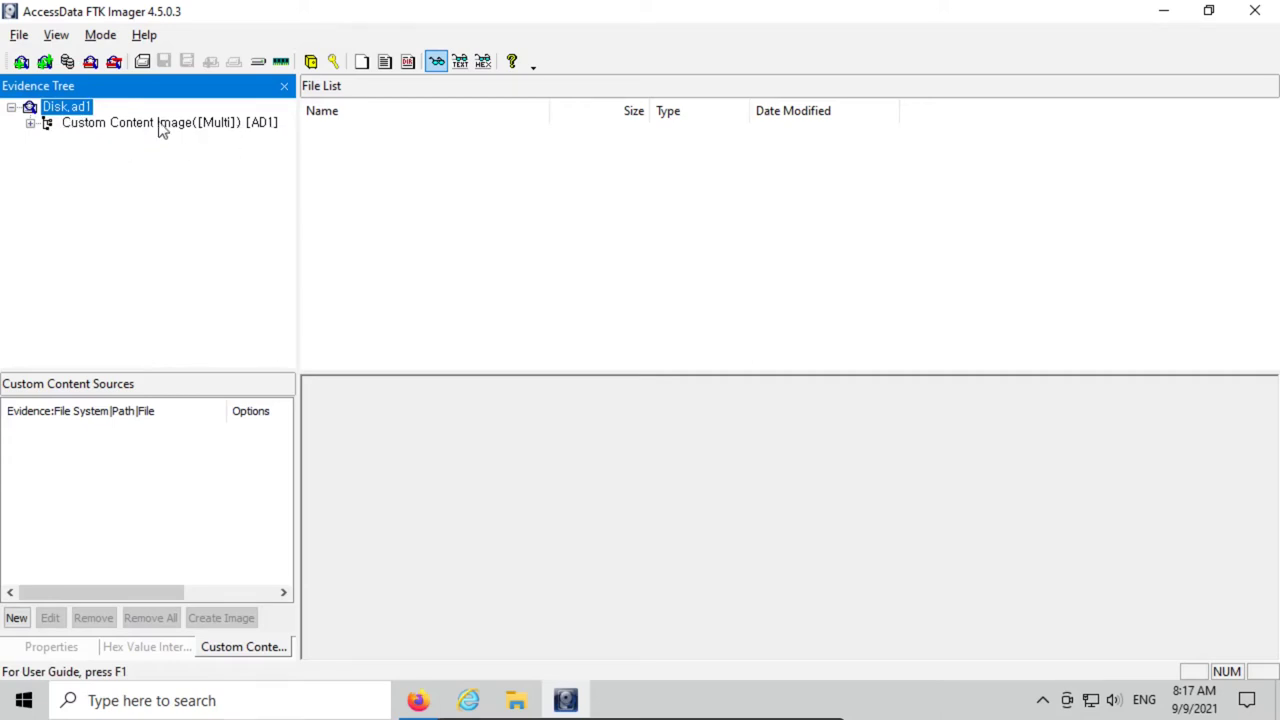
click(30, 122)
click(115, 140)
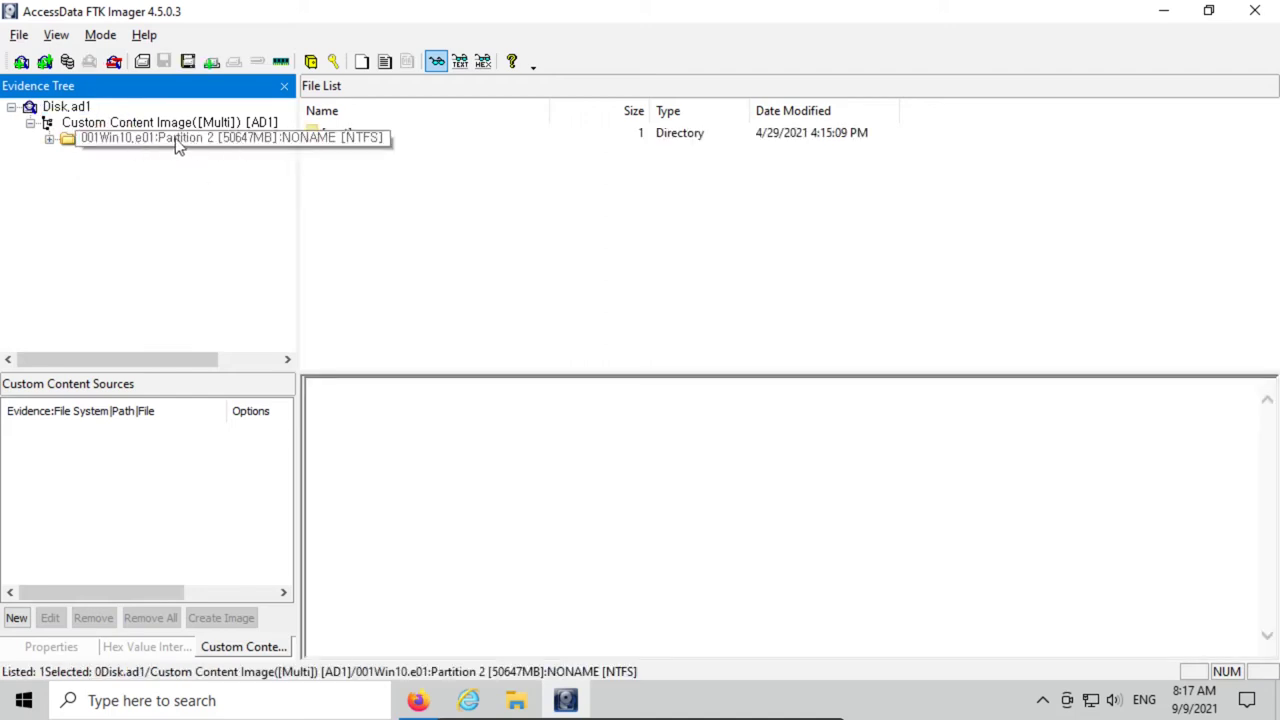
double_click(261, 142)
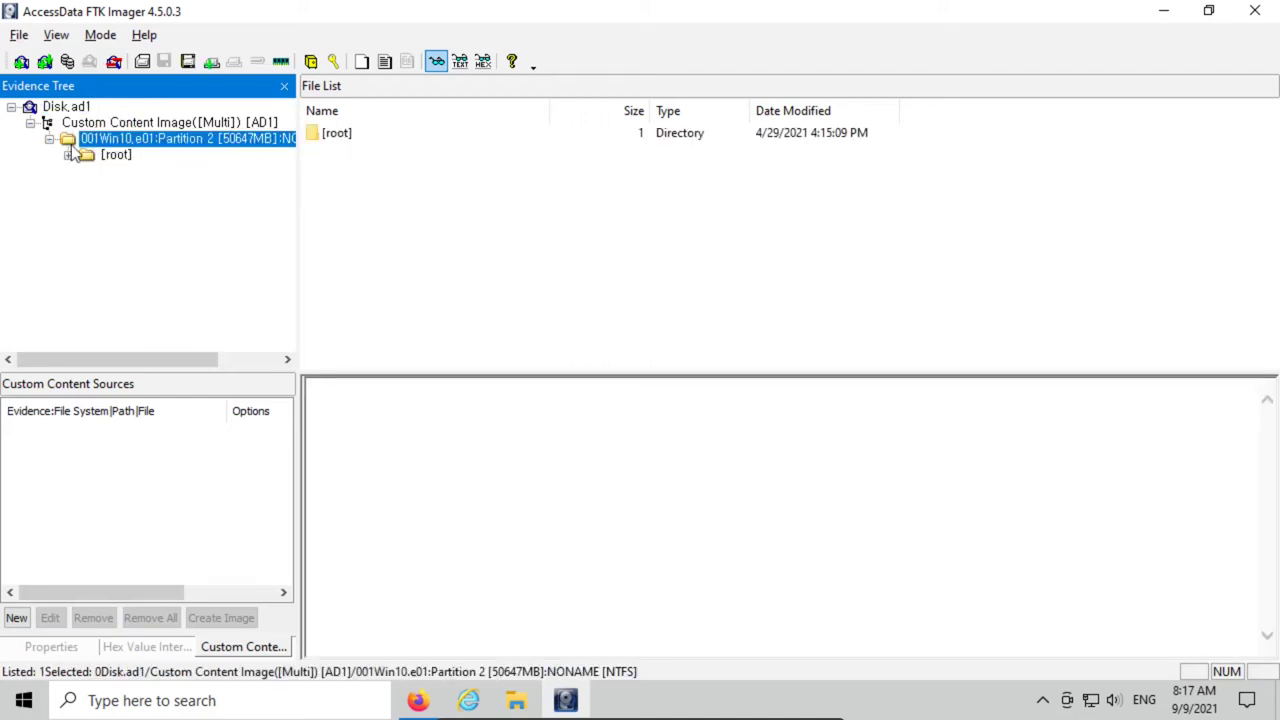
click(68, 155)
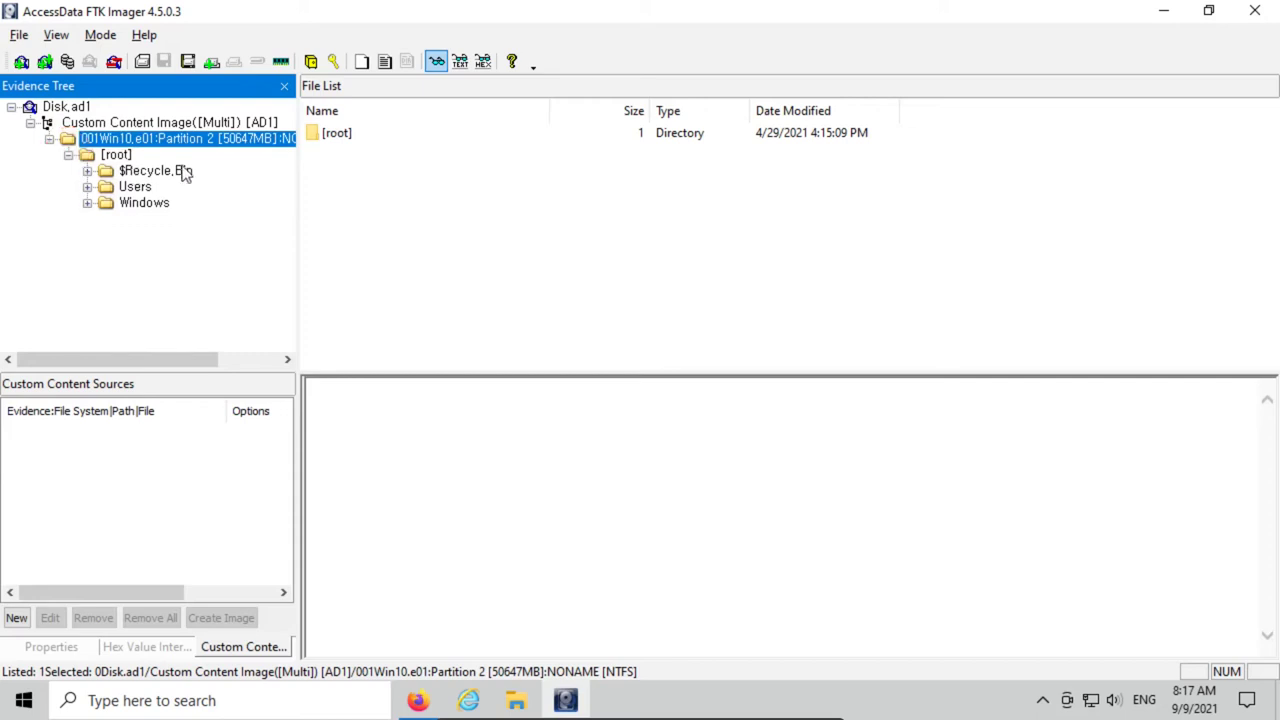
- Browse into the user profile's Desktop folder under Users and inspect the Nmap - Zenmap GUI.lnk file
click(87, 187)
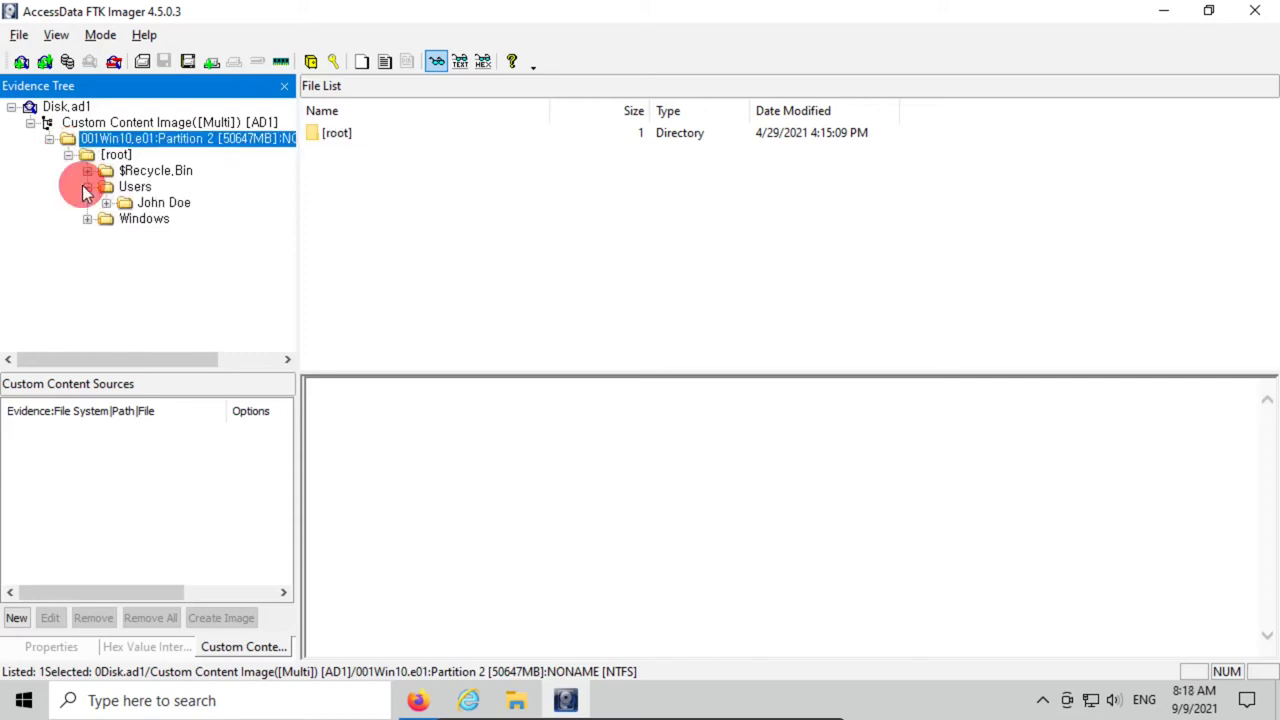
click(106, 202)
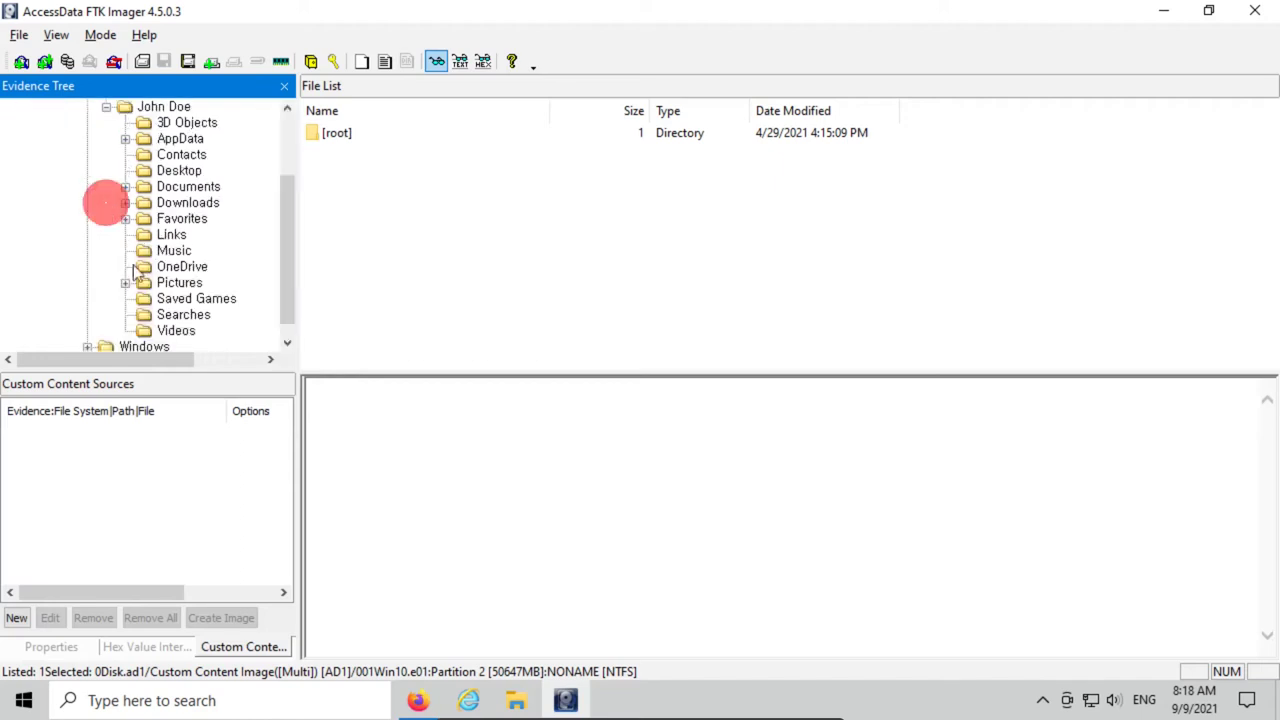
click(153, 170)
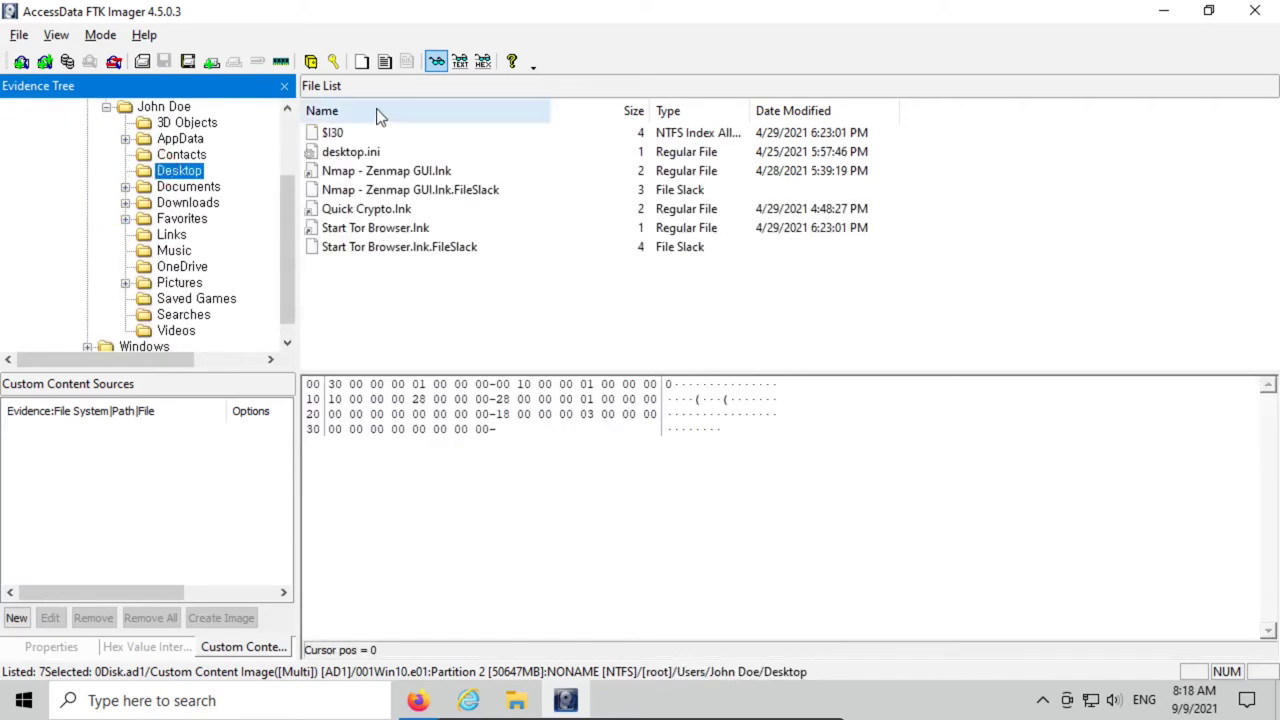
click(377, 172)
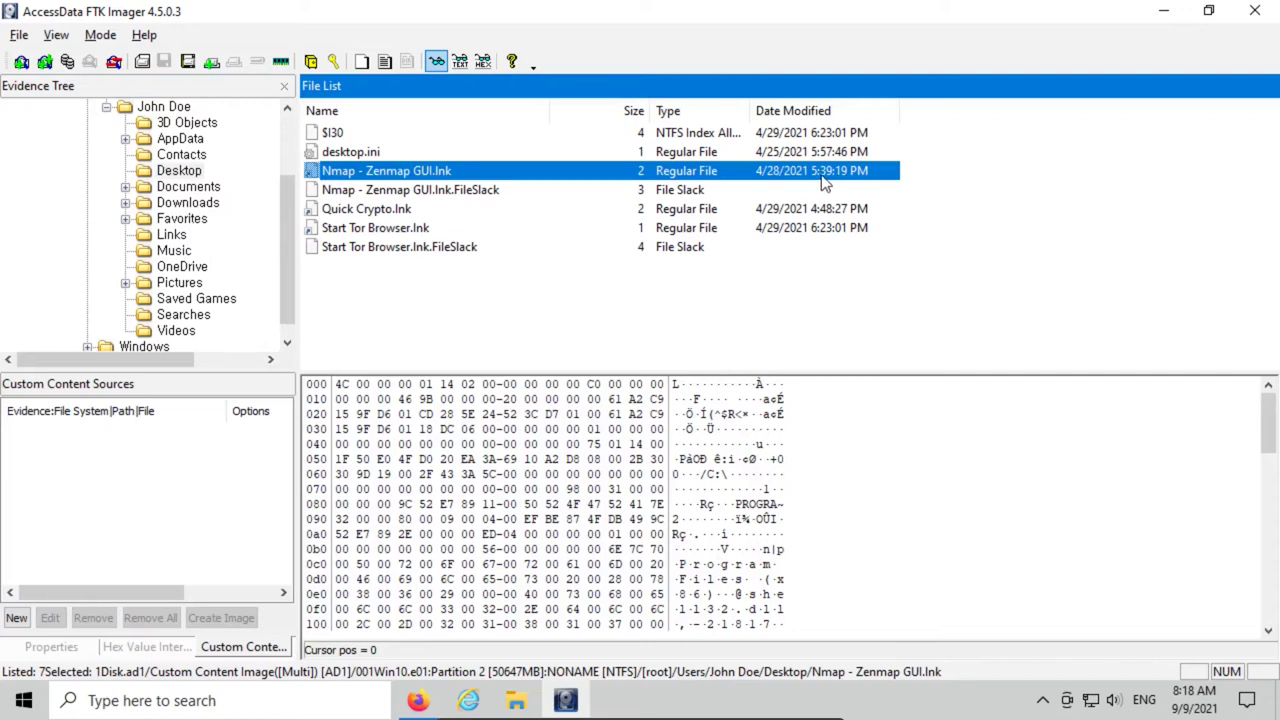
- Export all files of the Custom Content Image([Multi]) [AD1] node to the Export folder on the desktop
scroll(54, 289, up, 2)
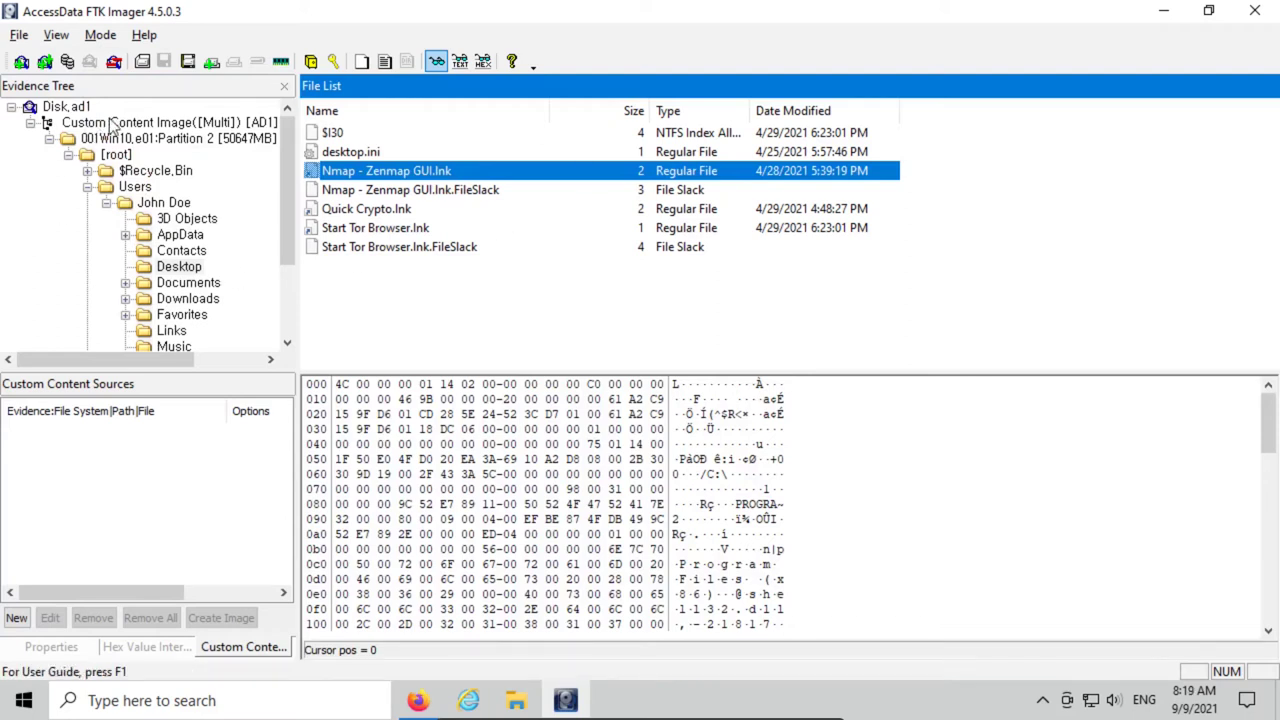
click(140, 124)
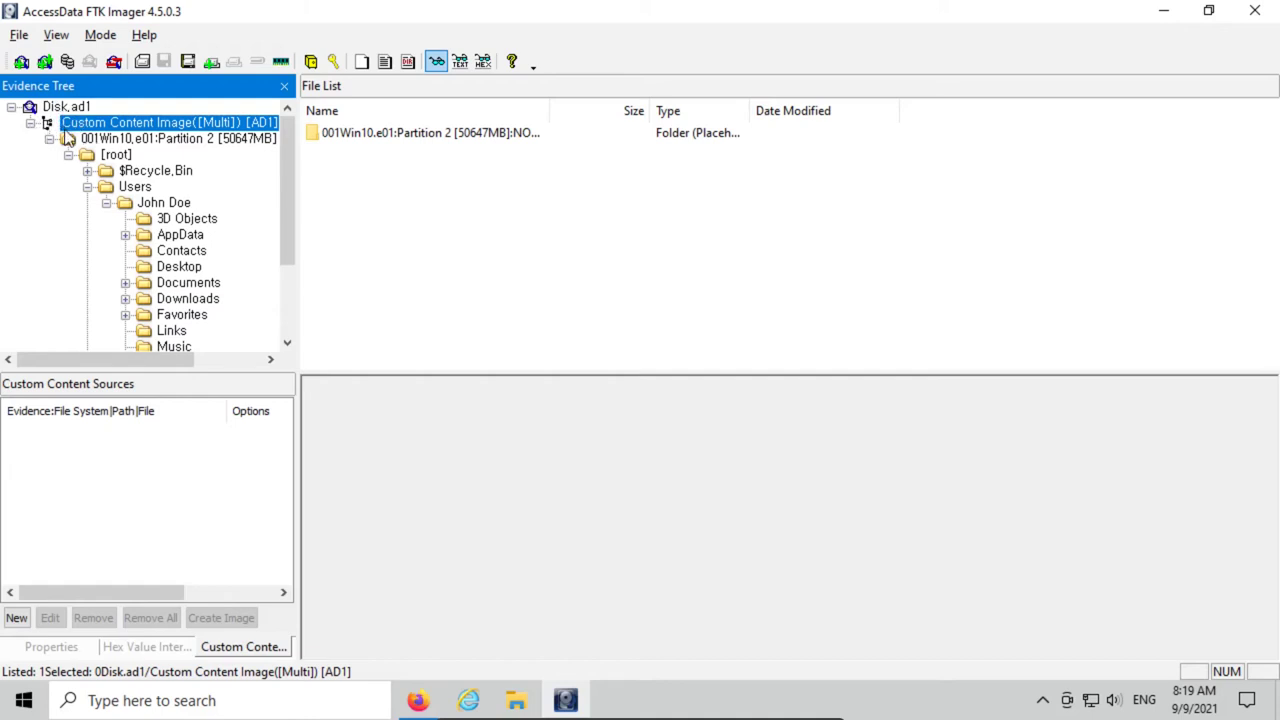
right_click(152, 122)
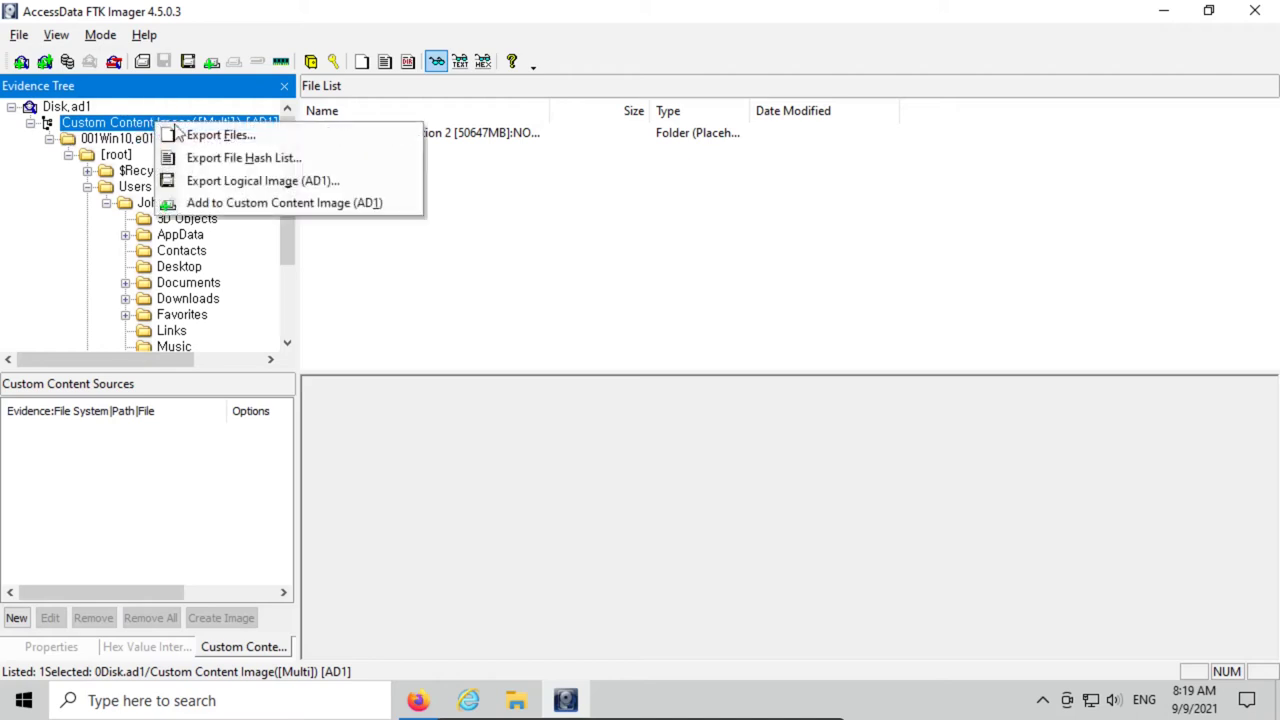
click(214, 137)
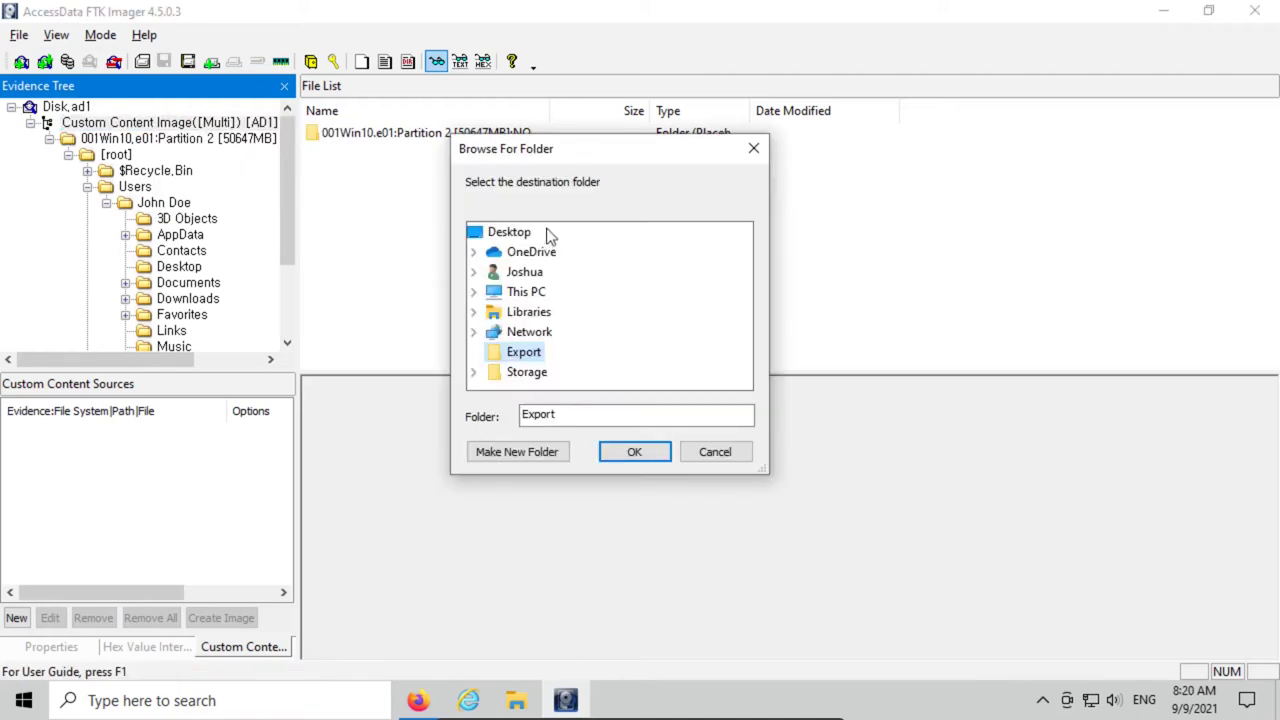
click(514, 351)
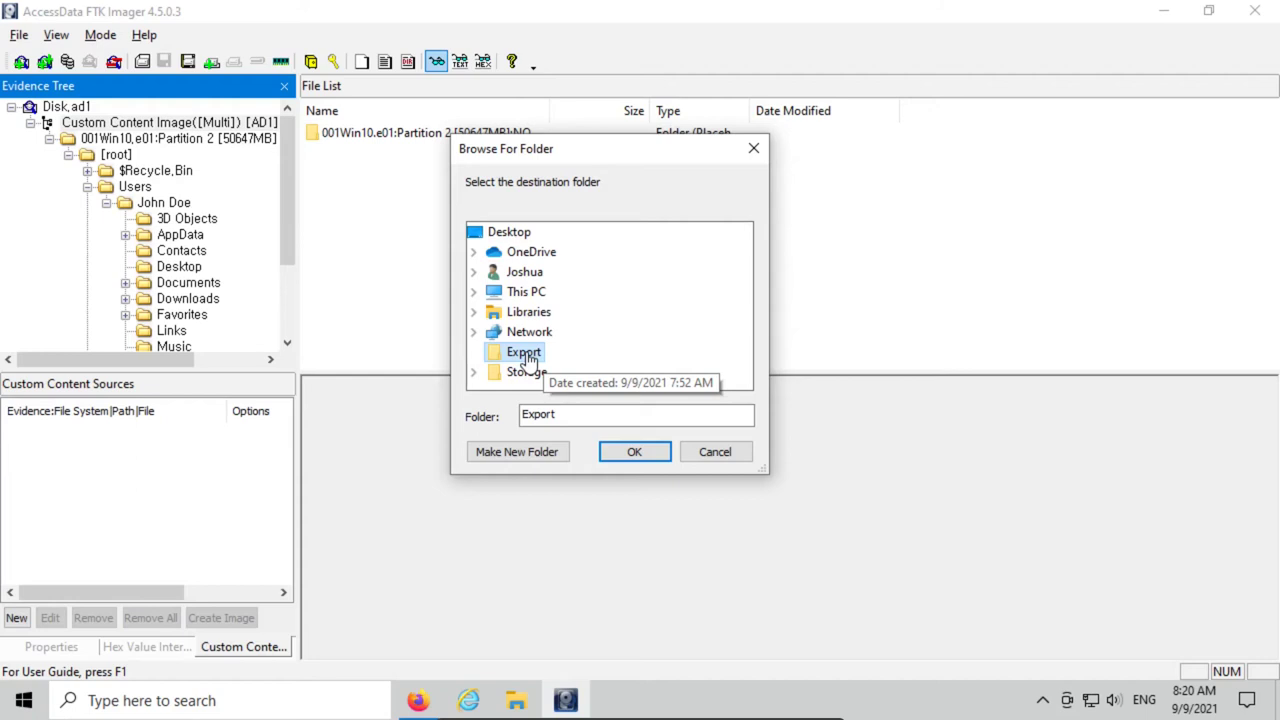
click(636, 452)
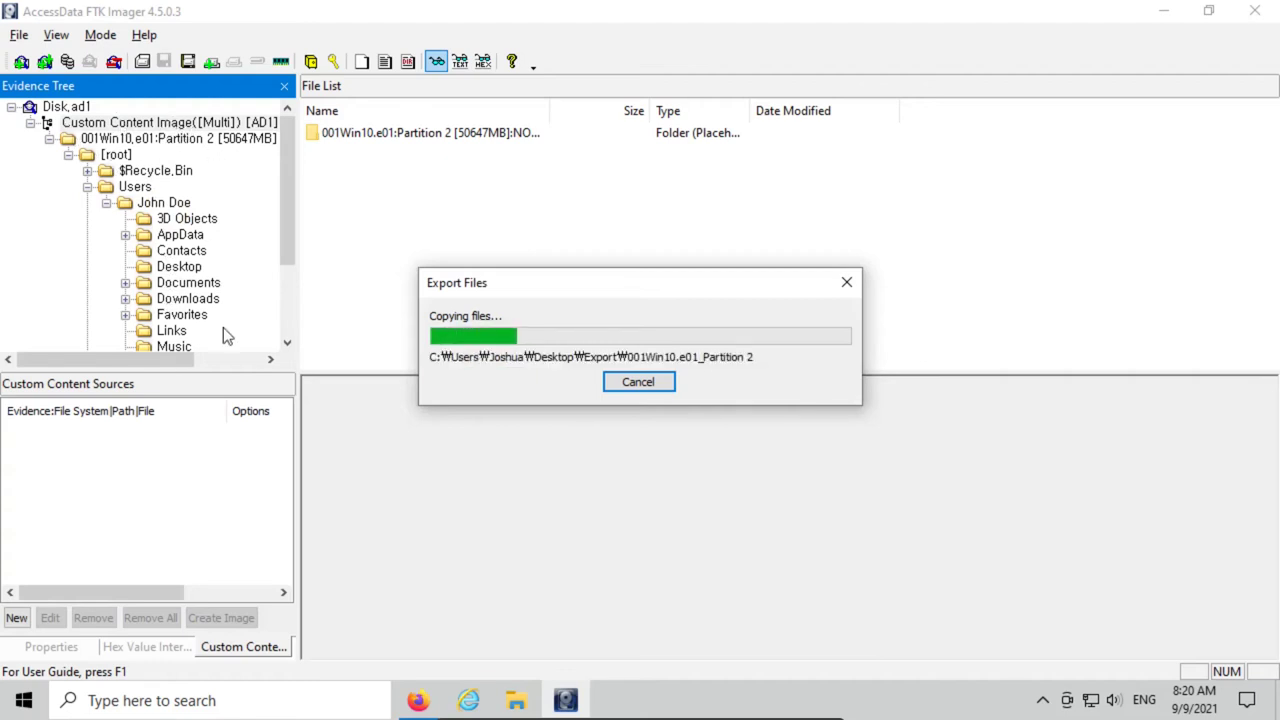
- Switch to File Explorer and open the Export folder on the Desktop to check the exported files
click(509, 697)
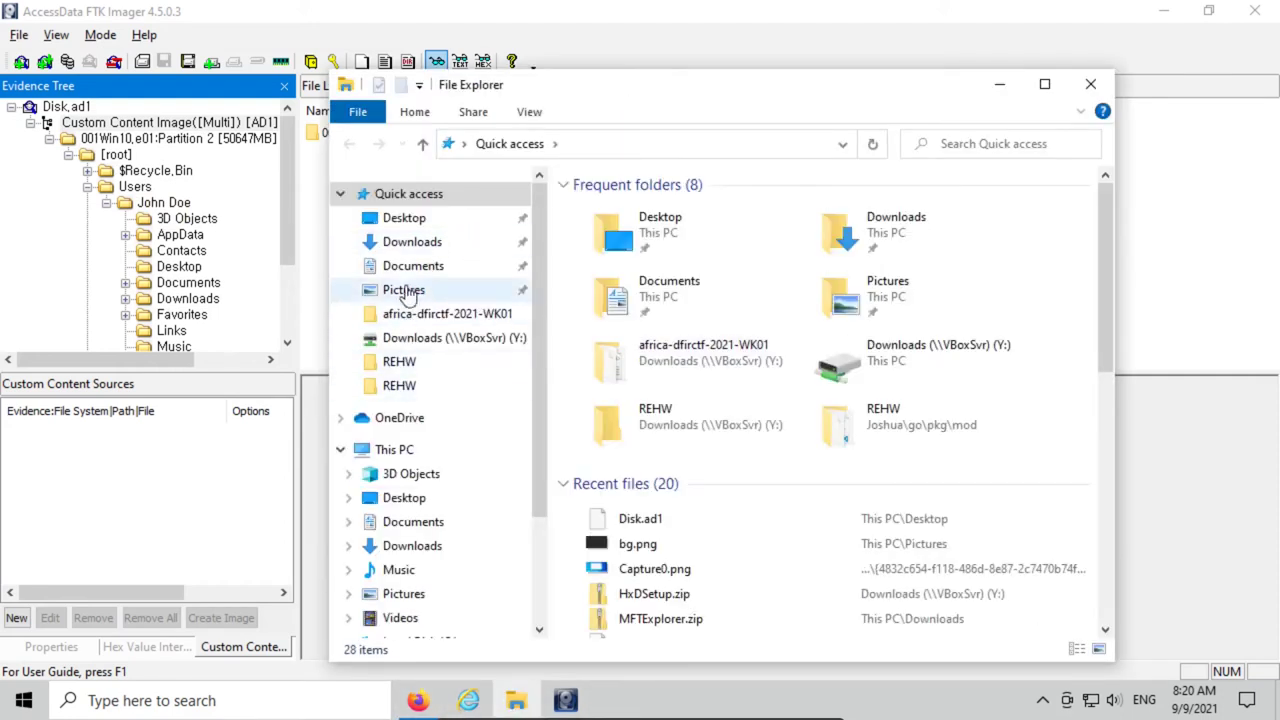
click(404, 217)
double_click(606, 207)
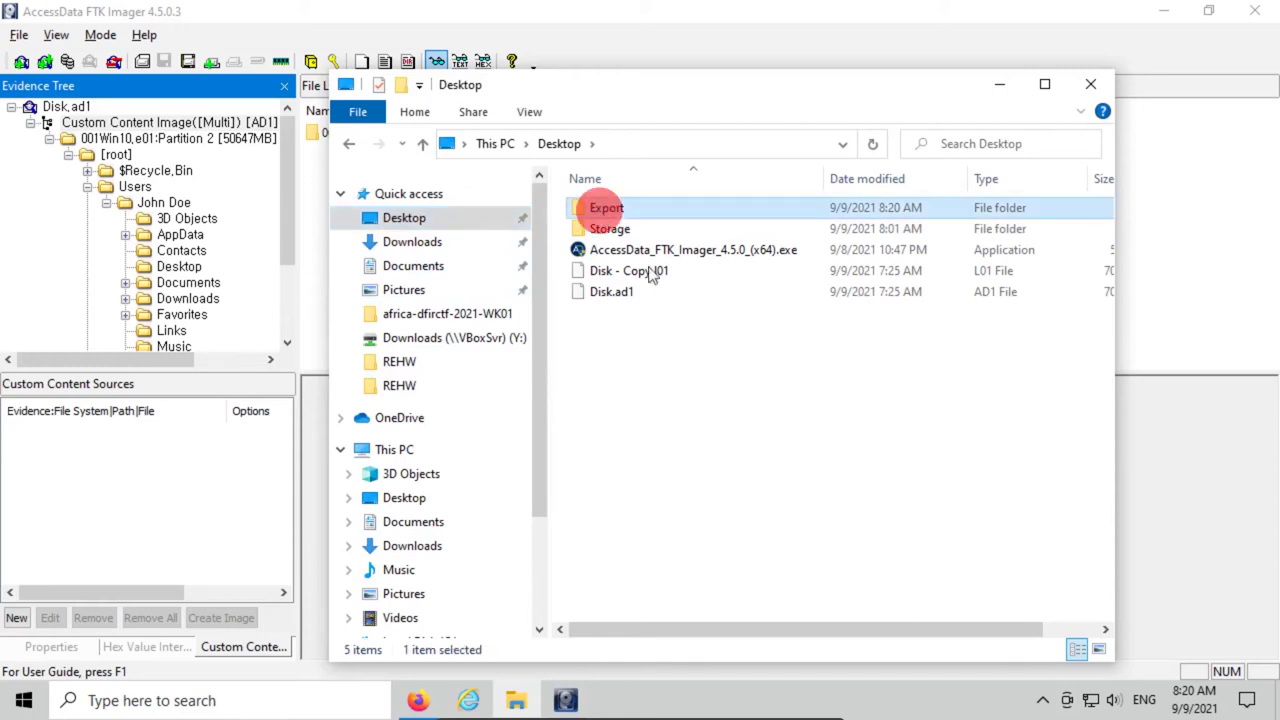
- Browse the Export folder through the Partition 2 folder, [root], Users and the user profile to its exported Desktop folder
double_click(650, 210)
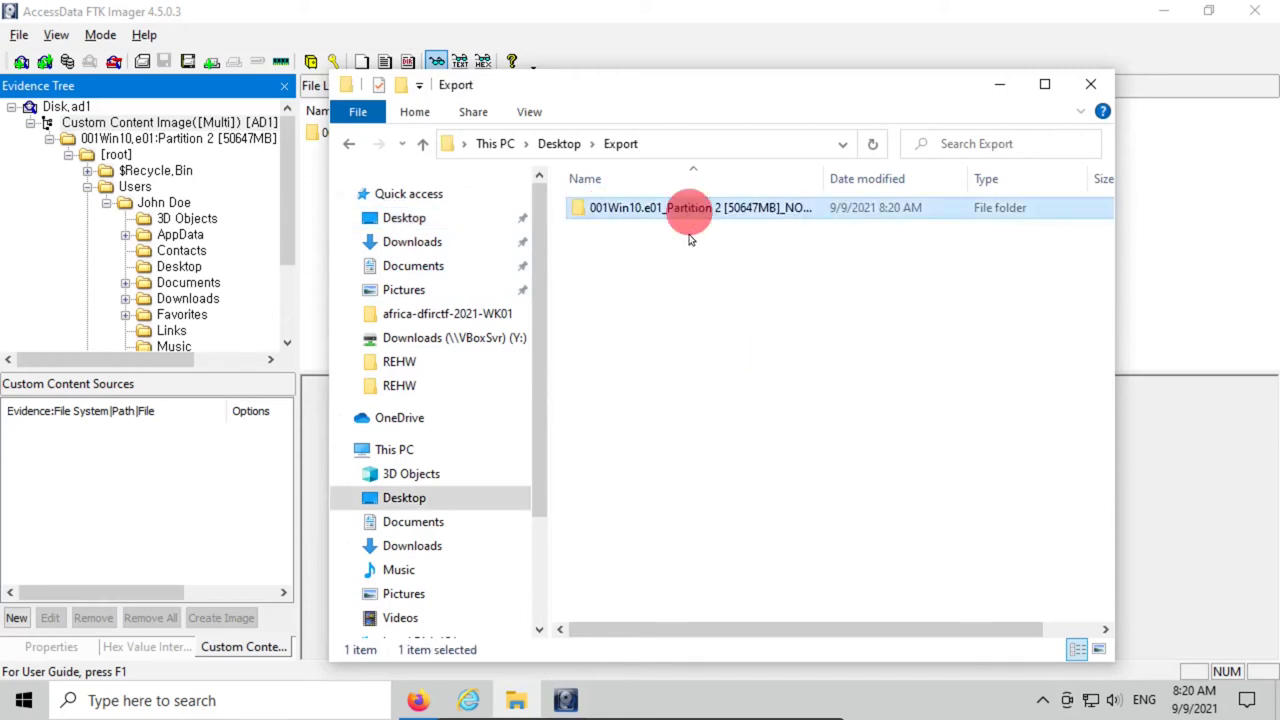
double_click(628, 209)
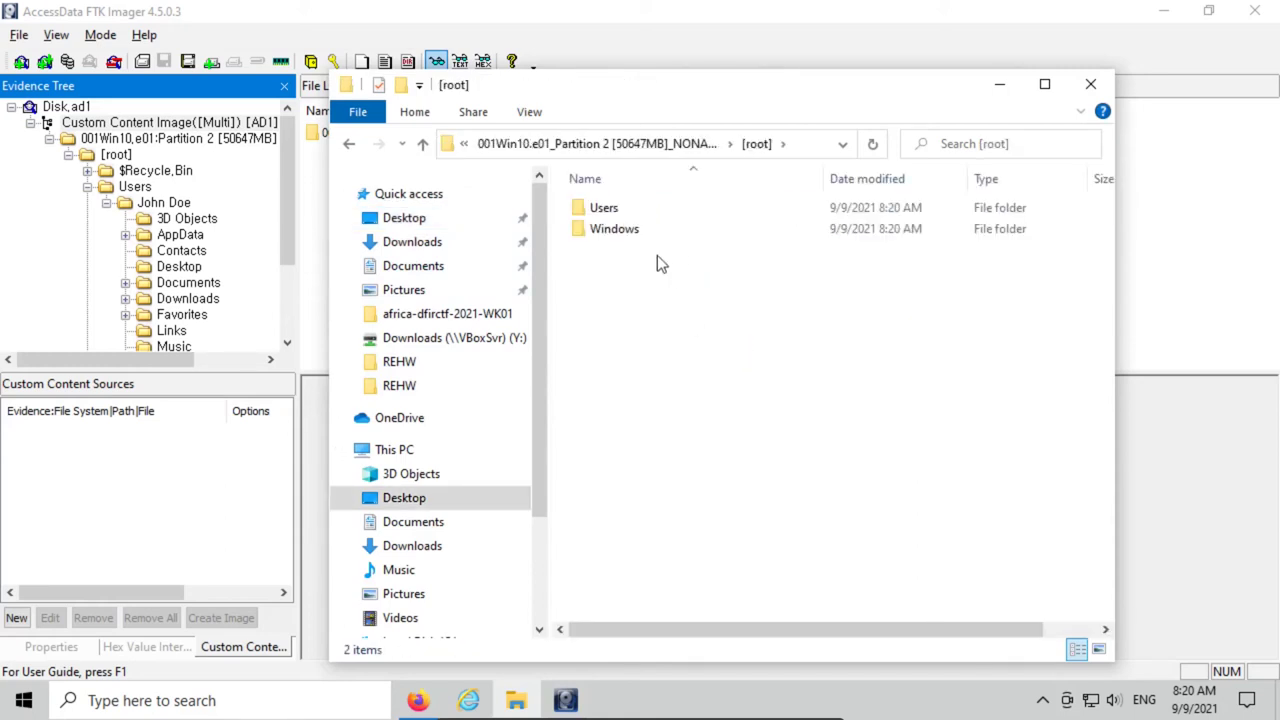
click(652, 214)
double_click(655, 220)
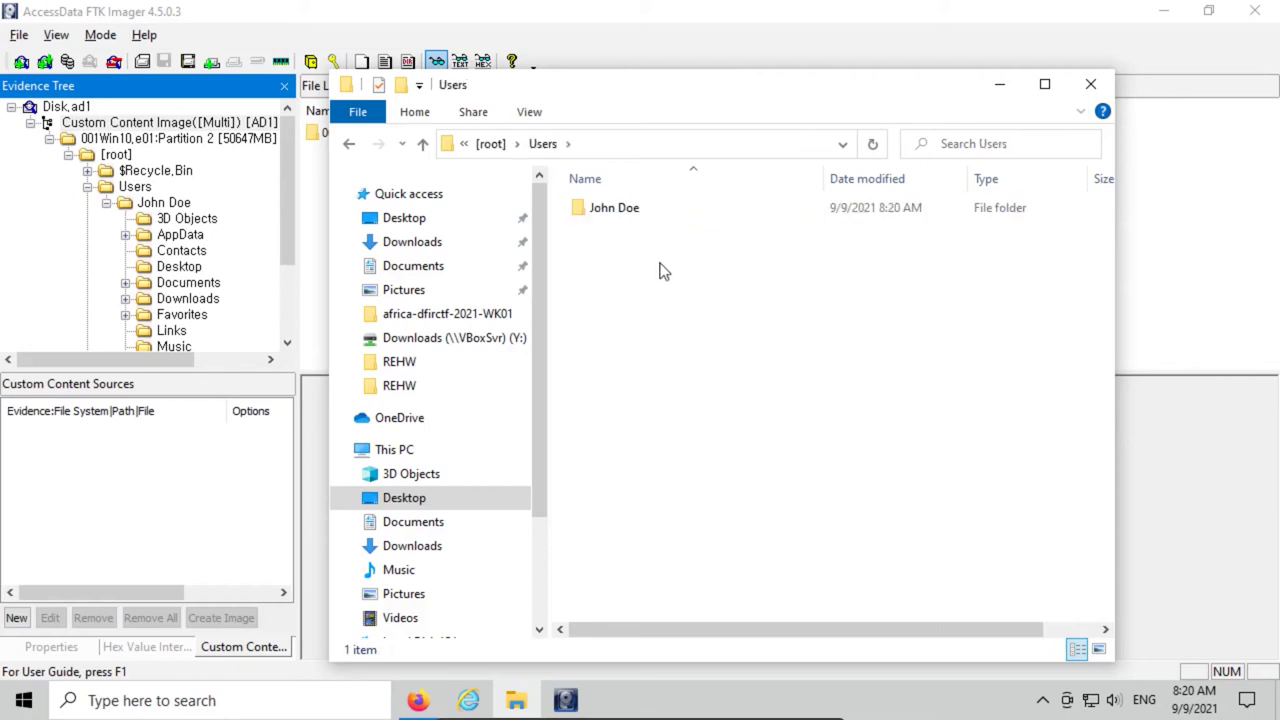
double_click(634, 209)
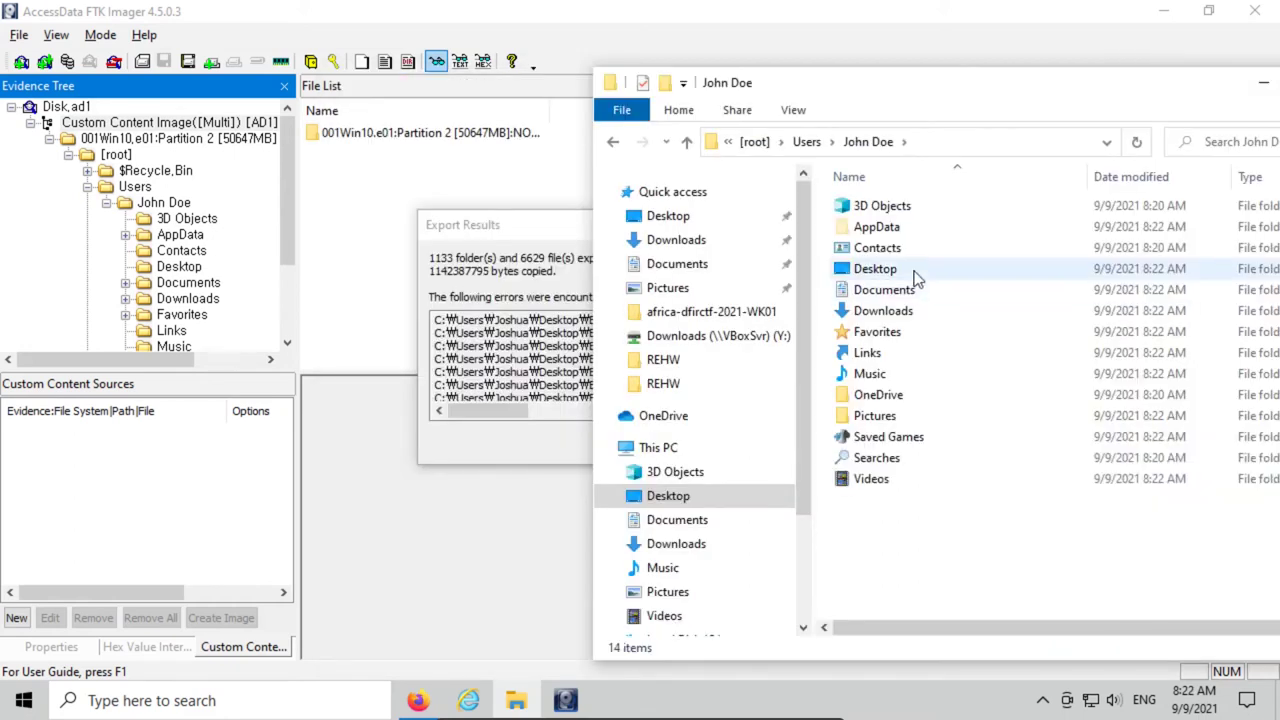
double_click(914, 268)
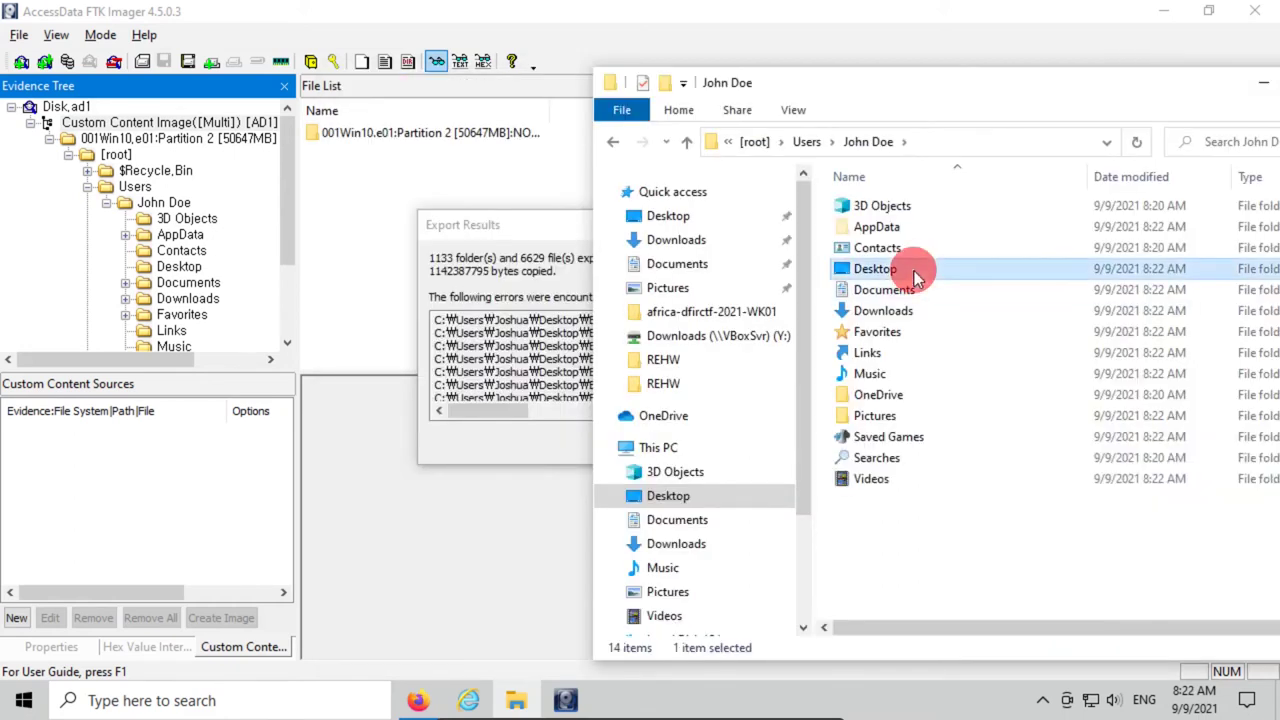
click(1005, 85)
drag(1005, 85, 742, 72)
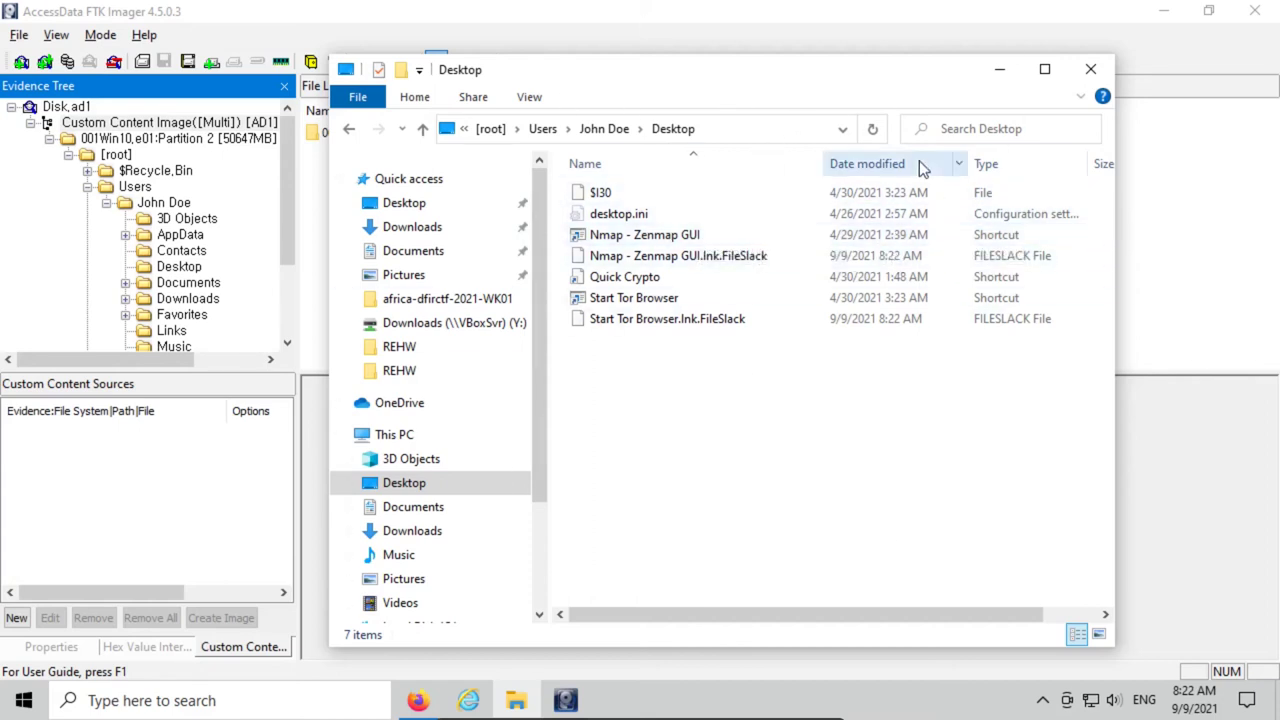
- Switch to FTK Imager and select the Desktop directory in the user profile's file list to check its modified date
click(170, 212)
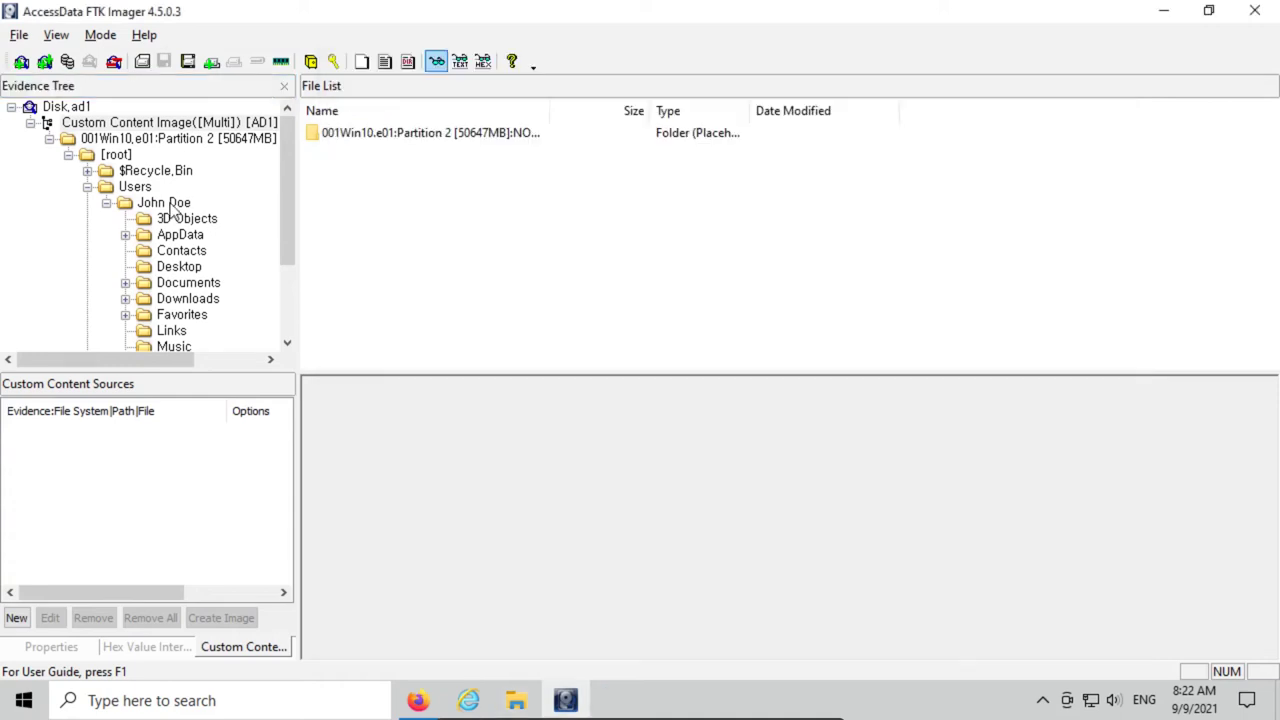
click(165, 202)
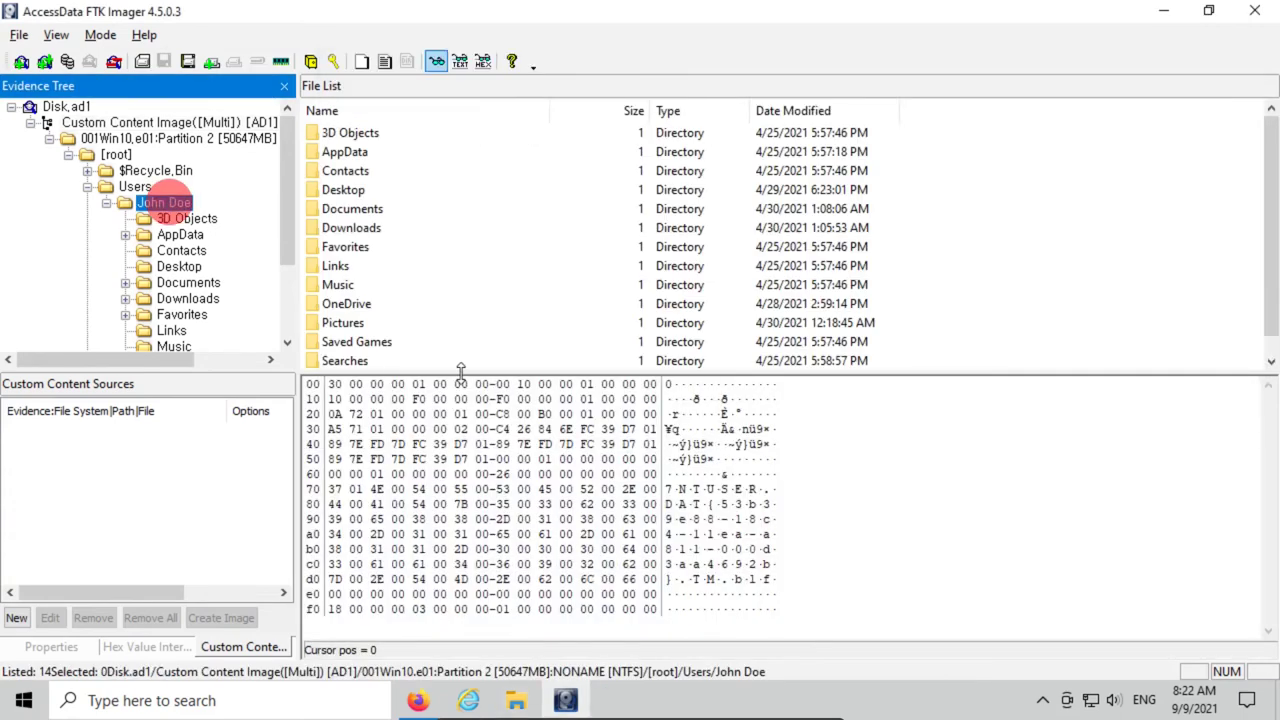
click(354, 194)
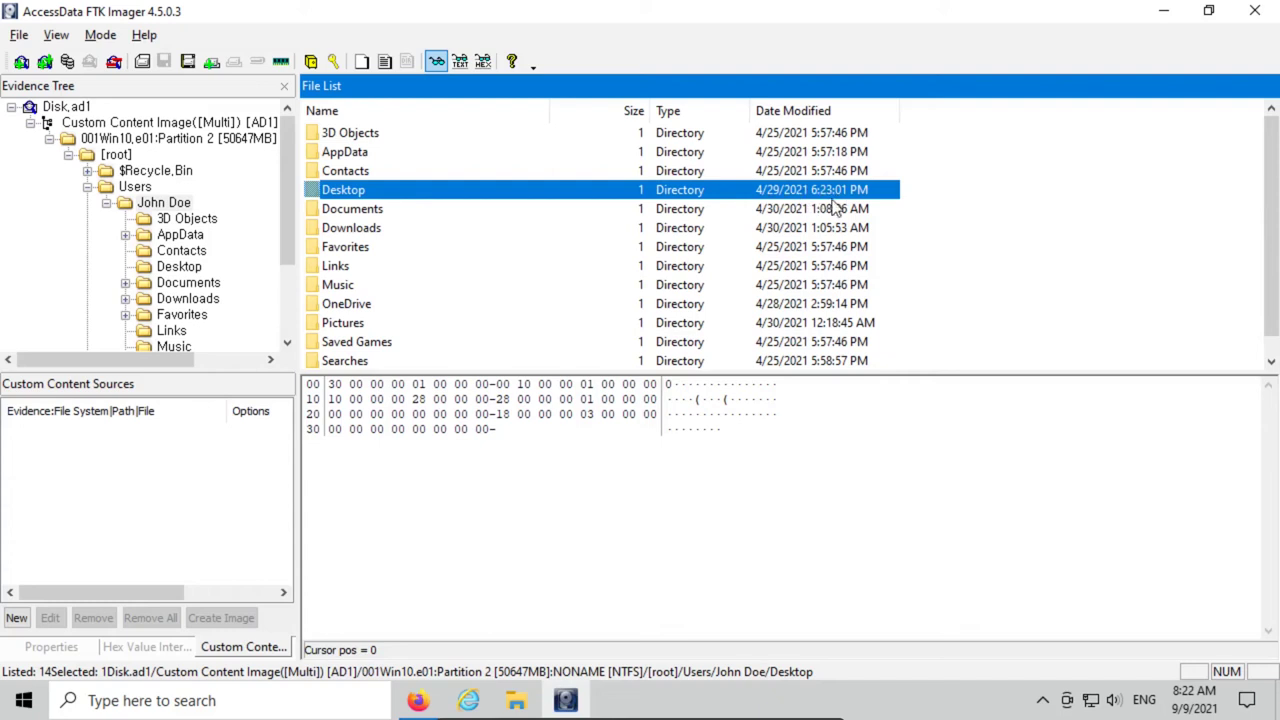
- Compare the exported user profile folders' modified dates in File Explorer with the original dates in the FTK Imager file list
key(alt+Tab)
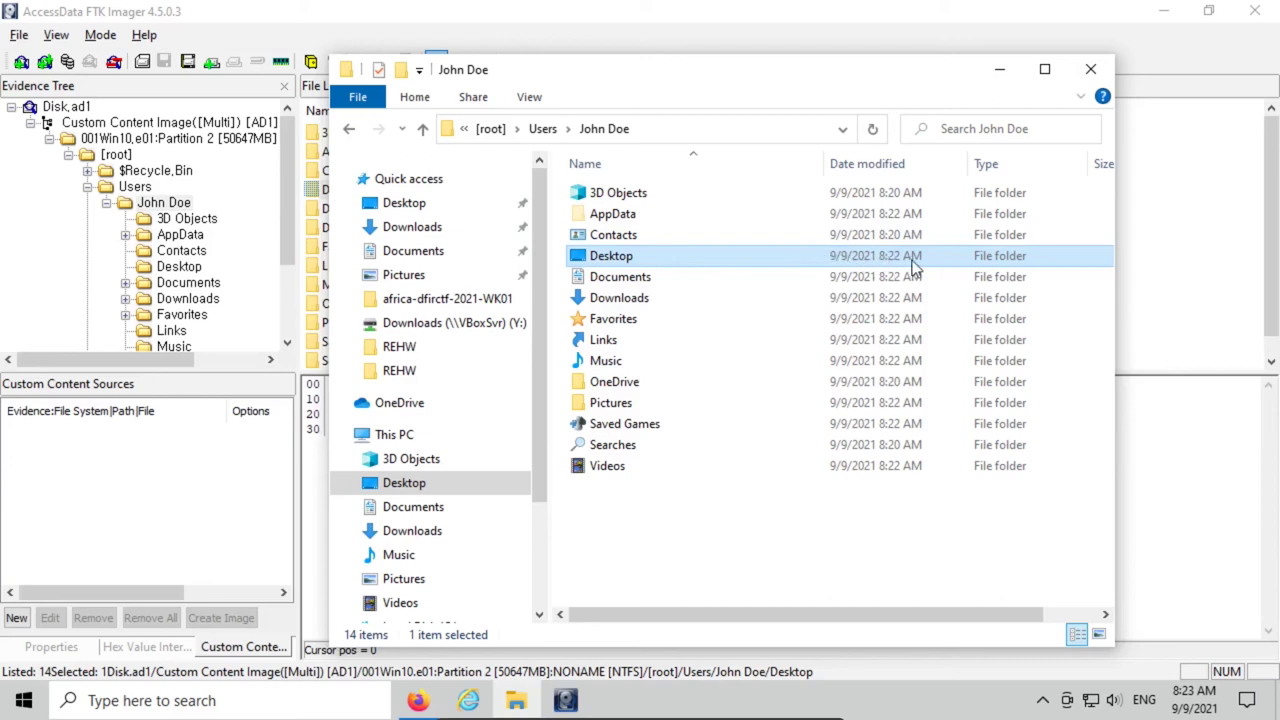
drag(762, 72, 838, 383)
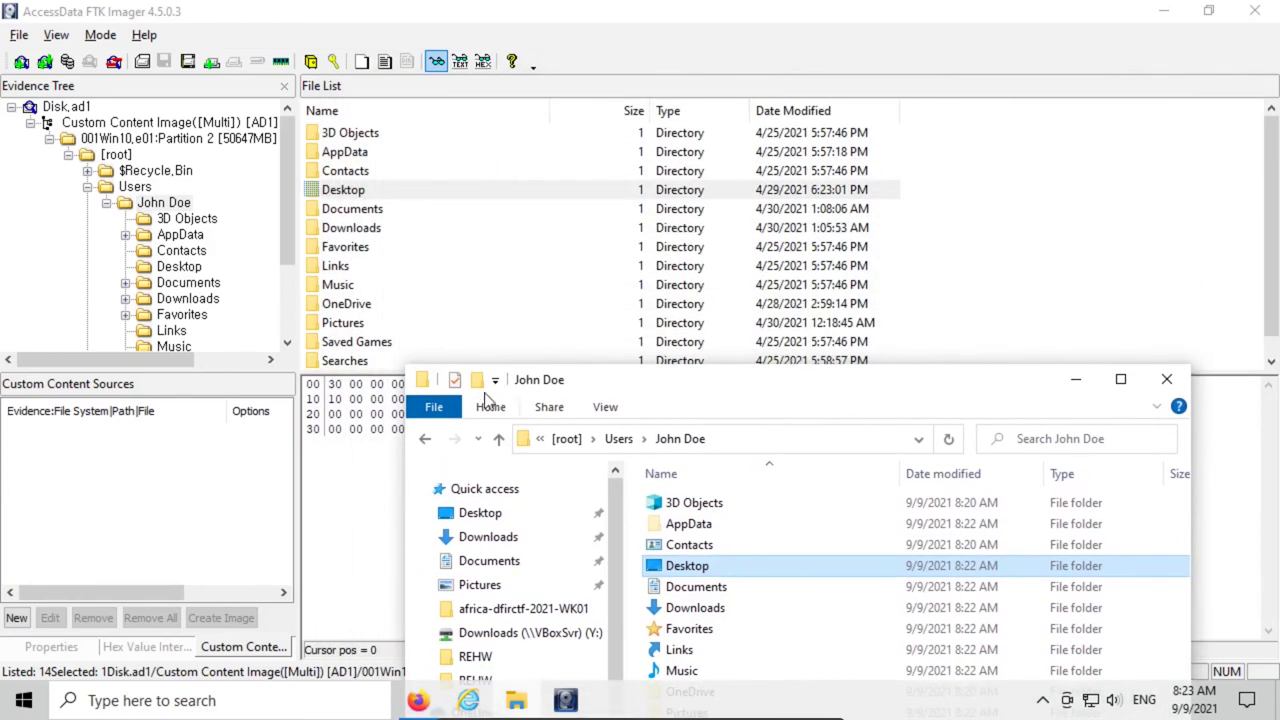
drag(866, 383, 859, 367)
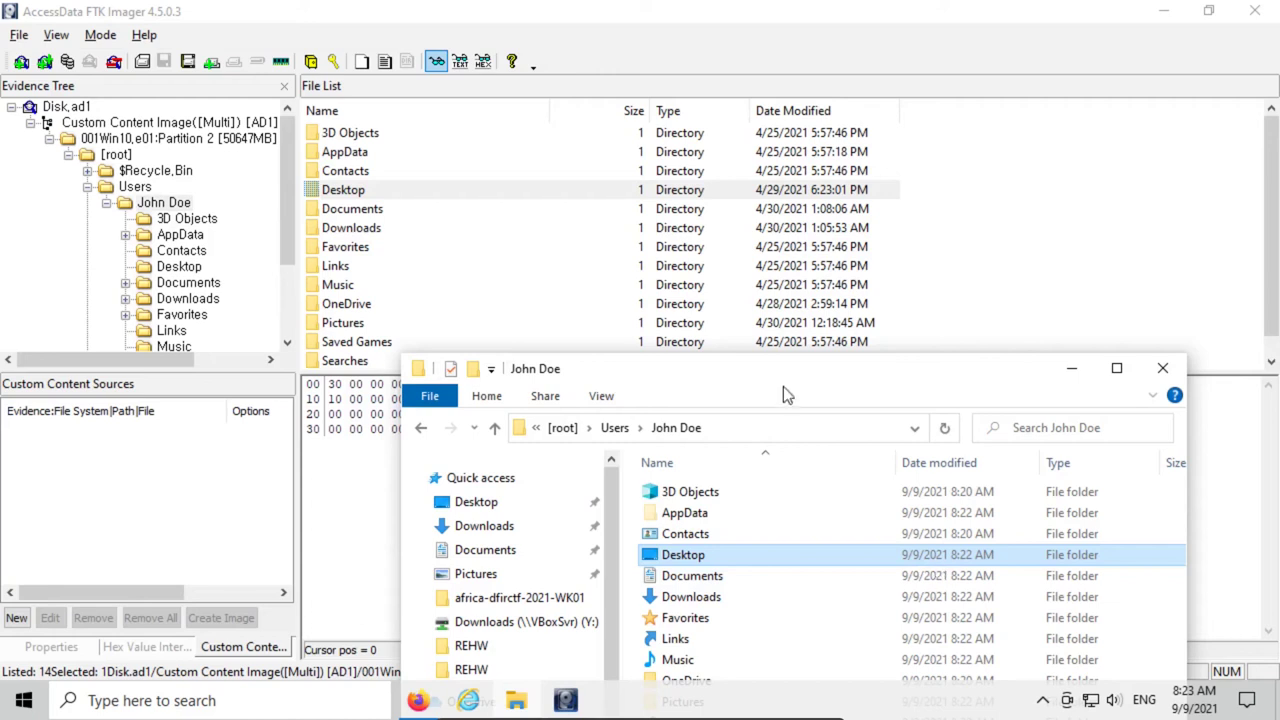
drag(783, 386, 749, 387)
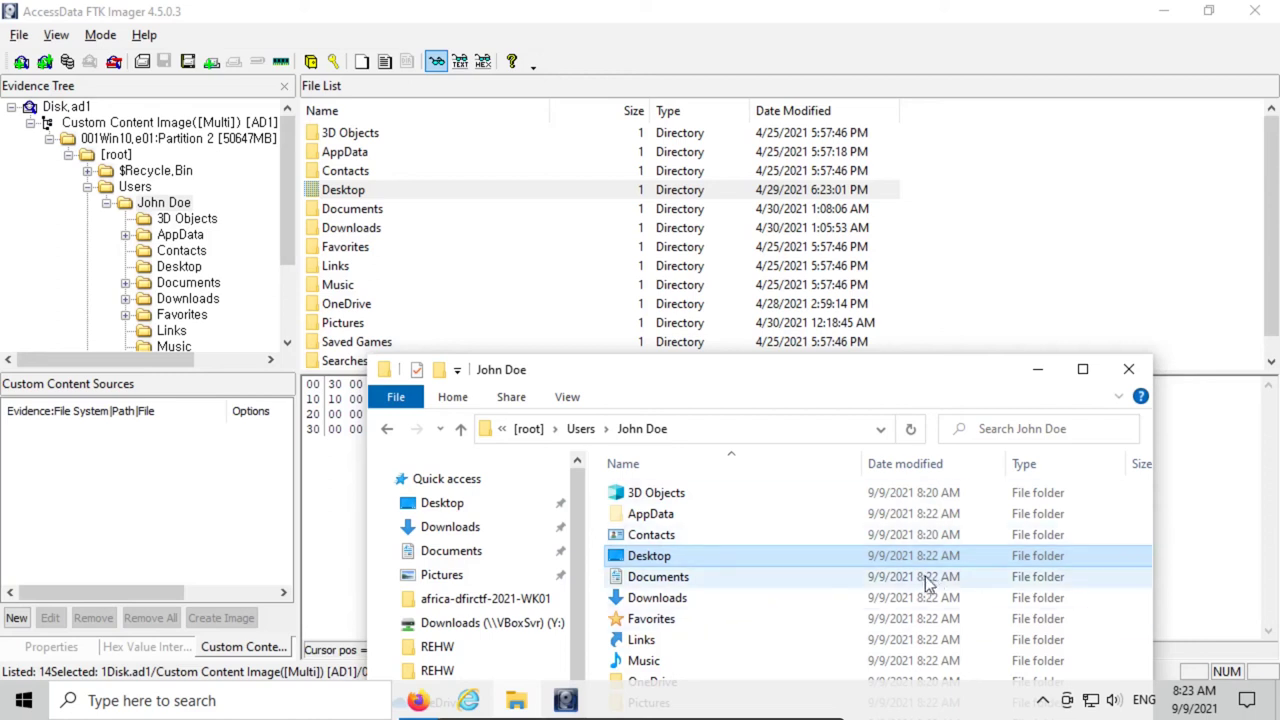
mouse_move(841, 556)
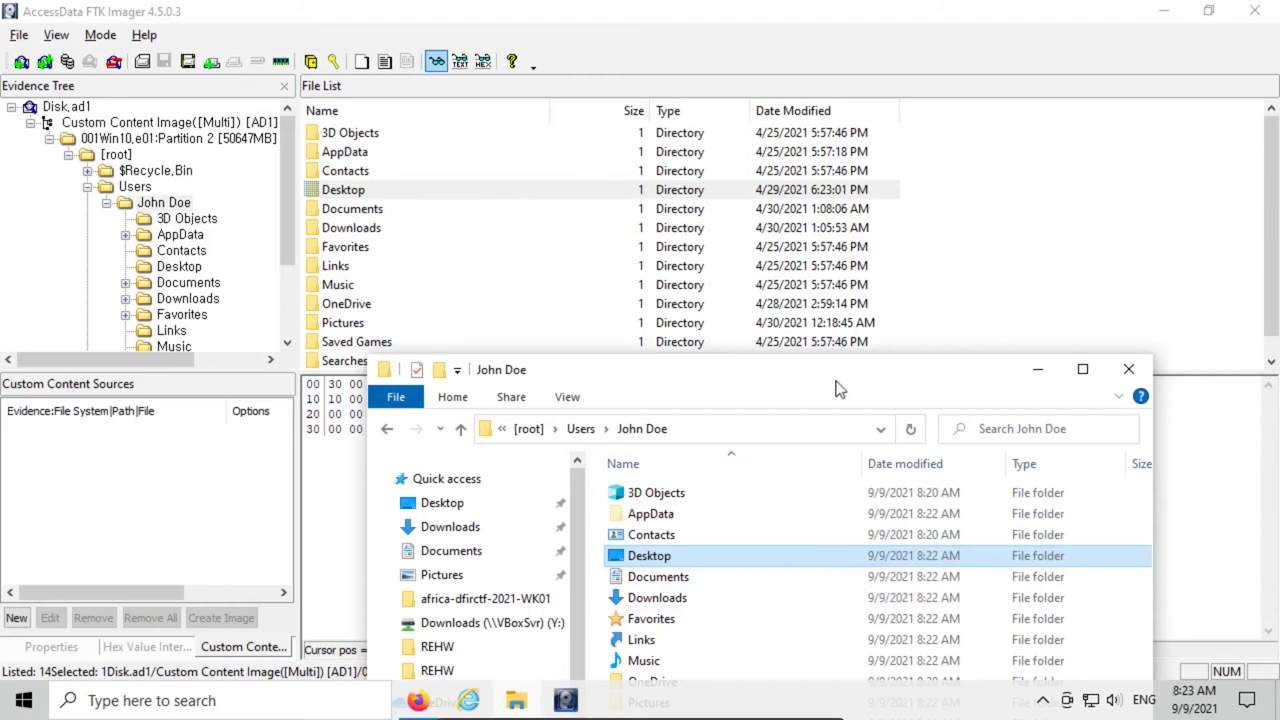
drag(831, 371, 814, 120)
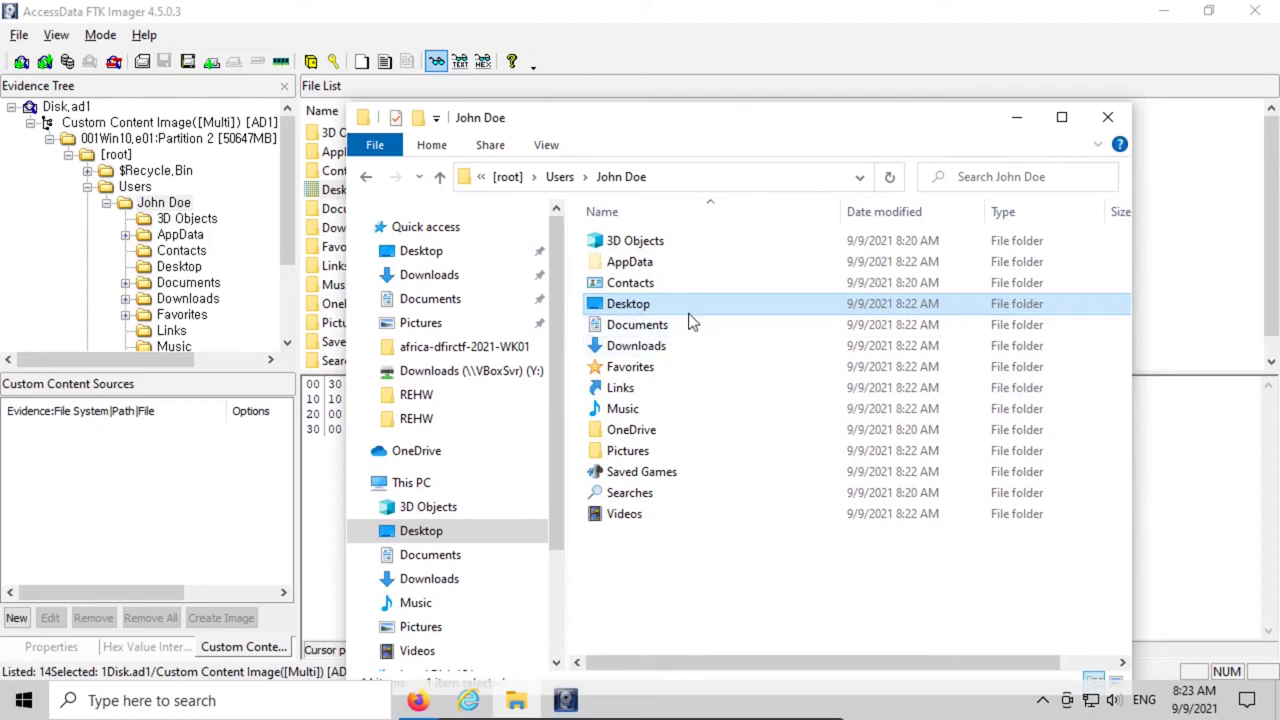
click(651, 57)
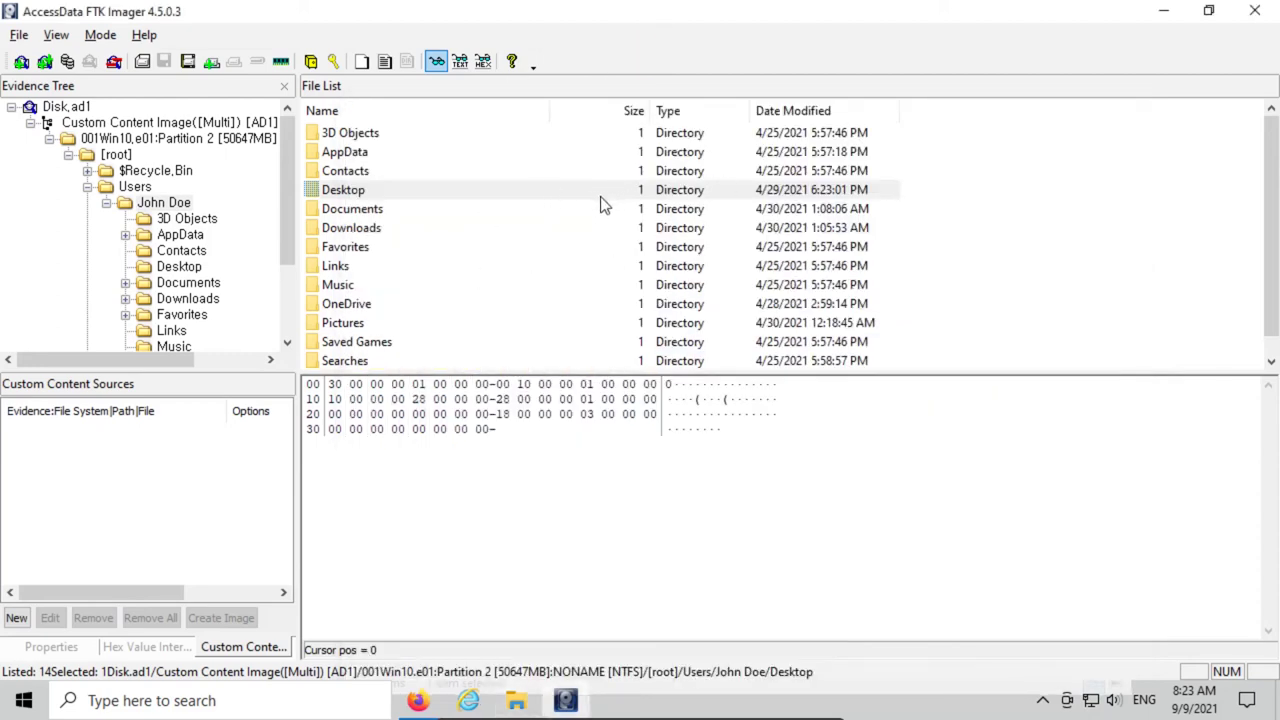
click(513, 703)
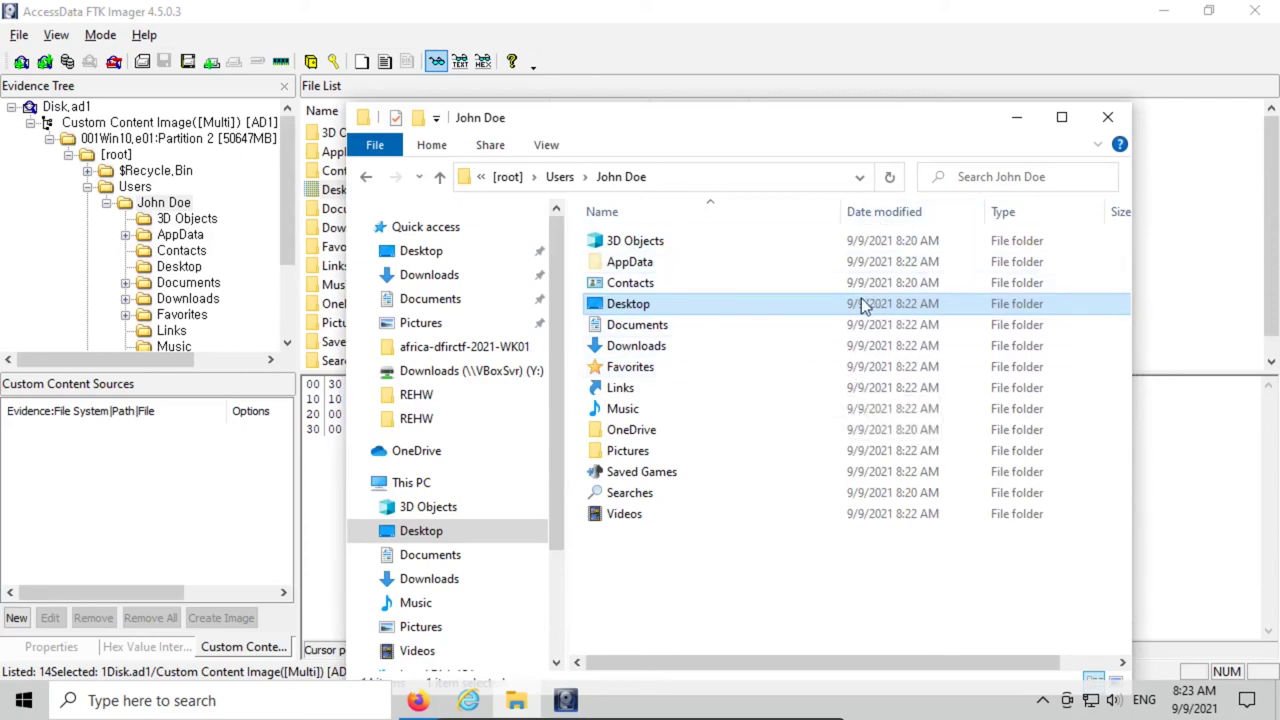
click(1015, 124)
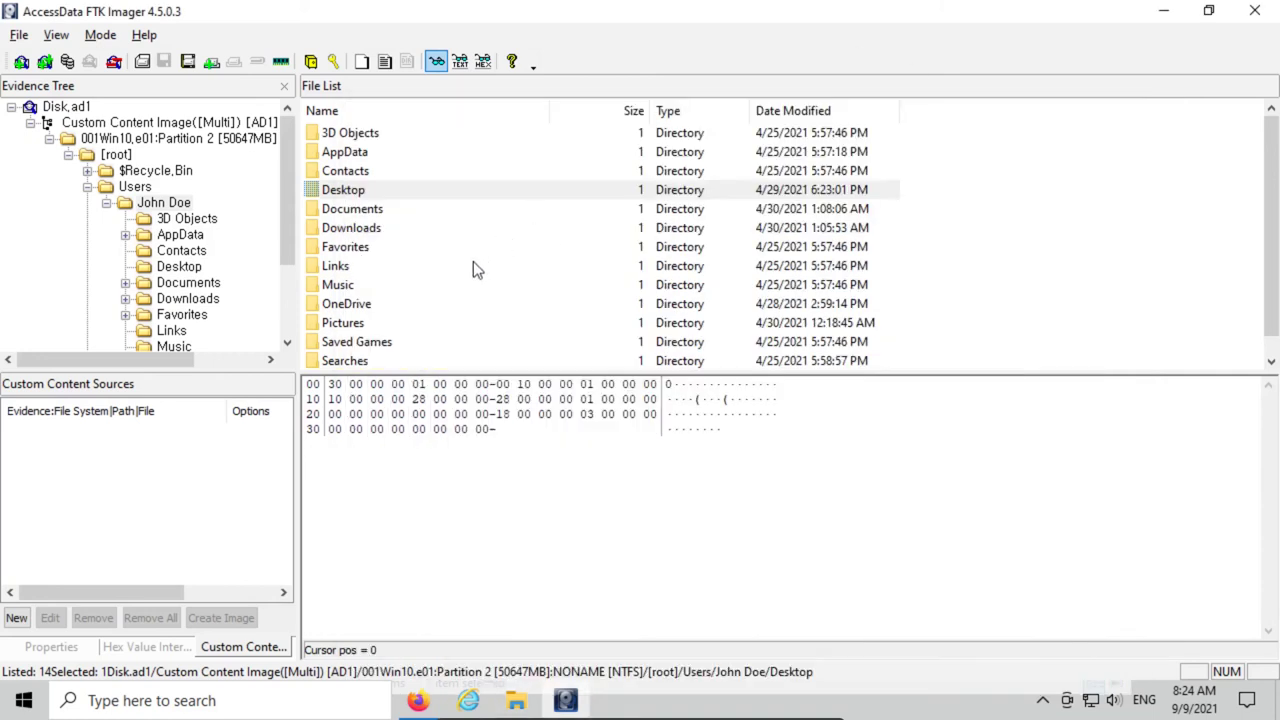
- Open the user profile's exported Desktop folder in File Explorer to check its files' modified dates, and return to FTK Imager
click(516, 700)
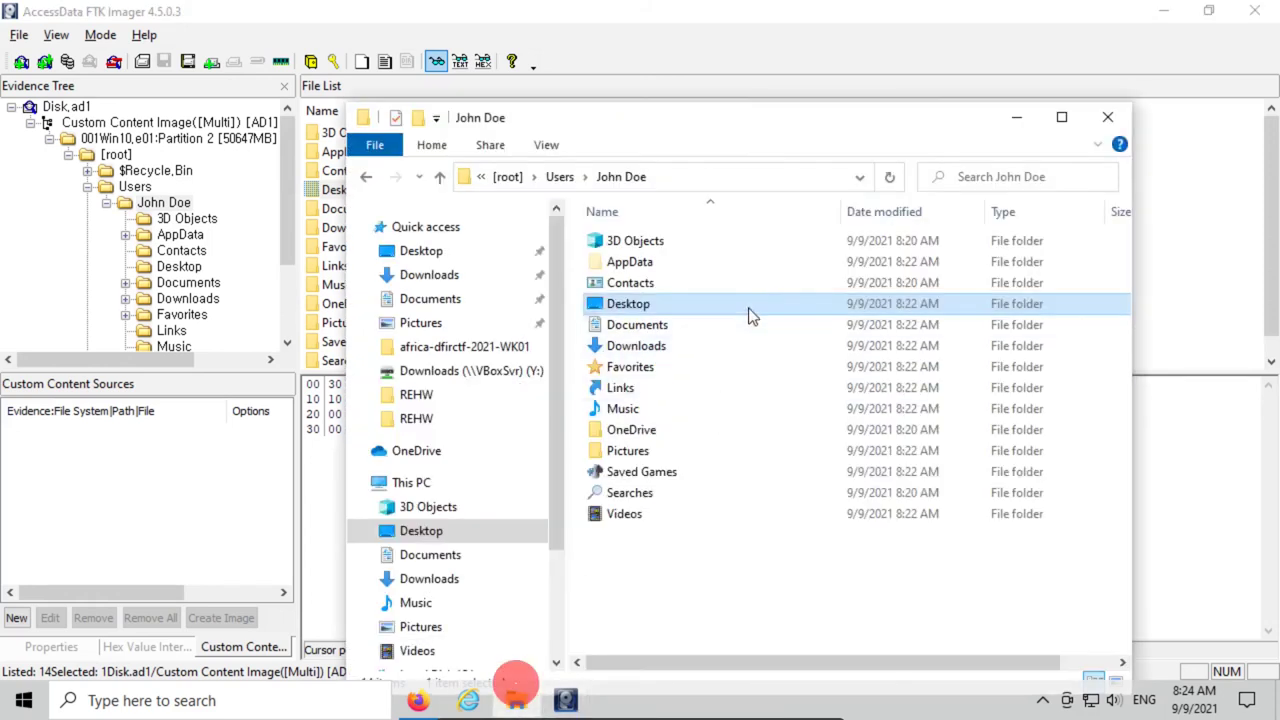
click(686, 303)
double_click(682, 303)
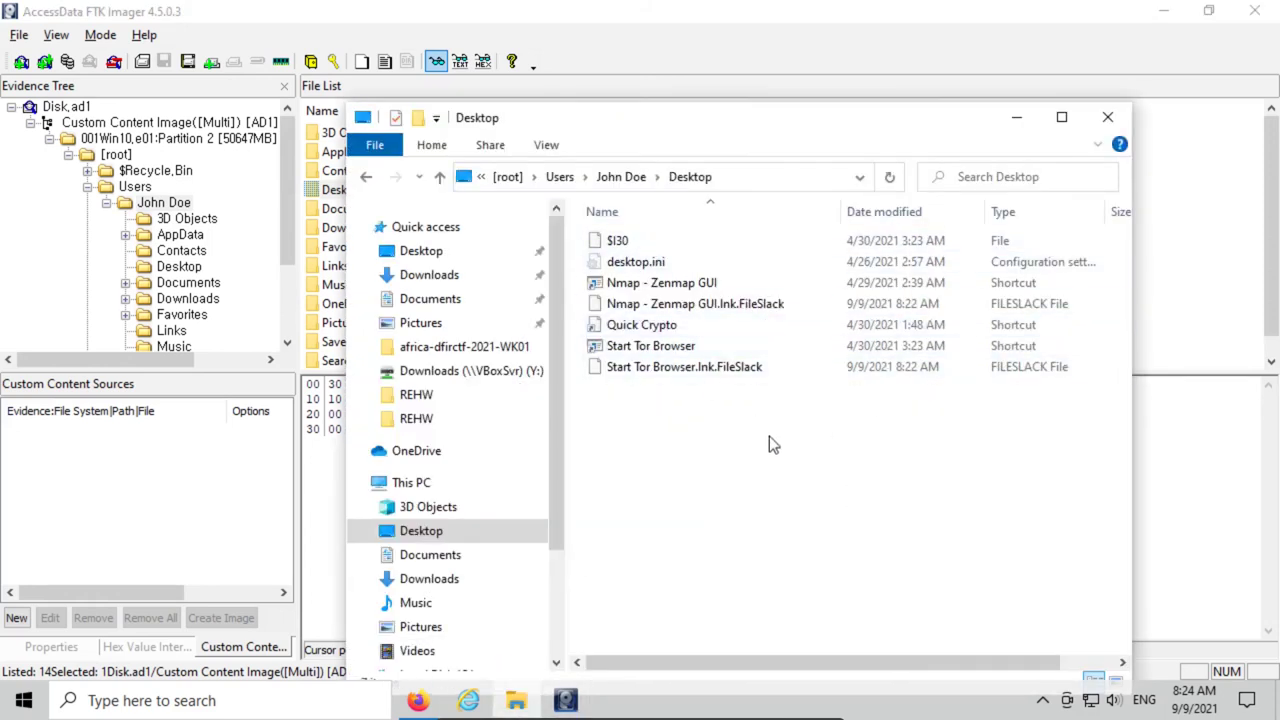
key(alt+F4)
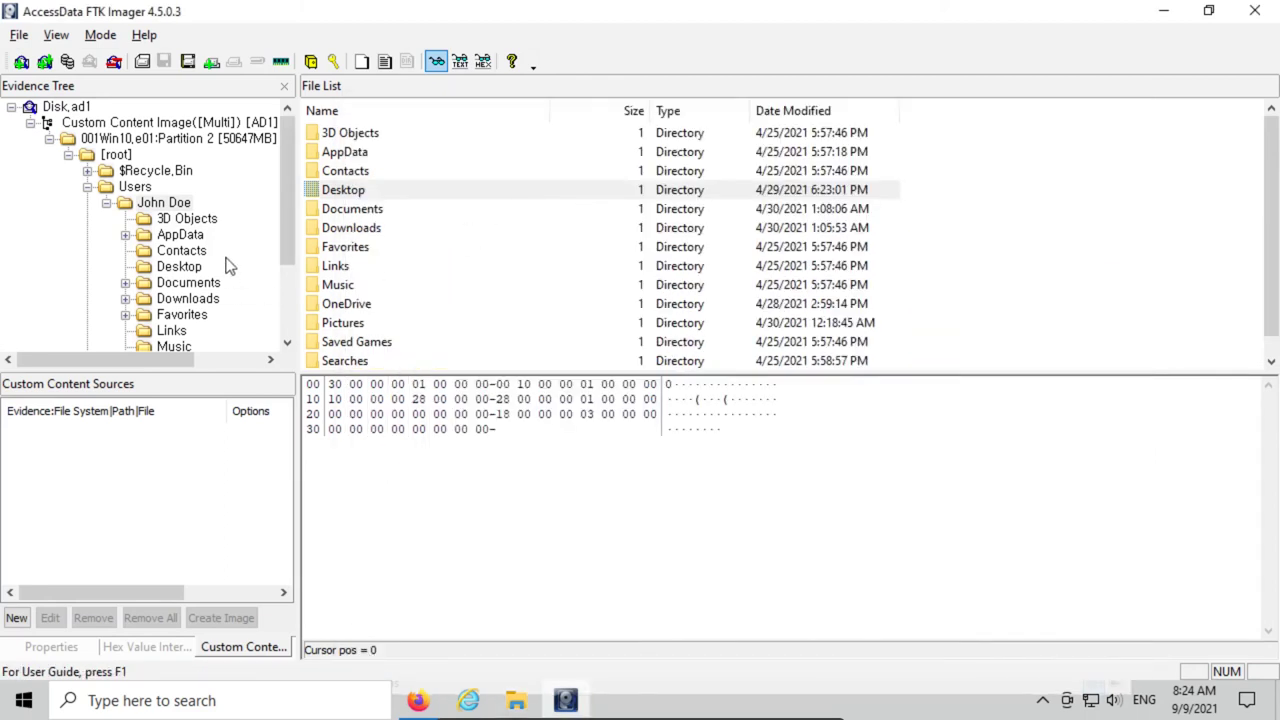
scroll(226, 265, down, 2)
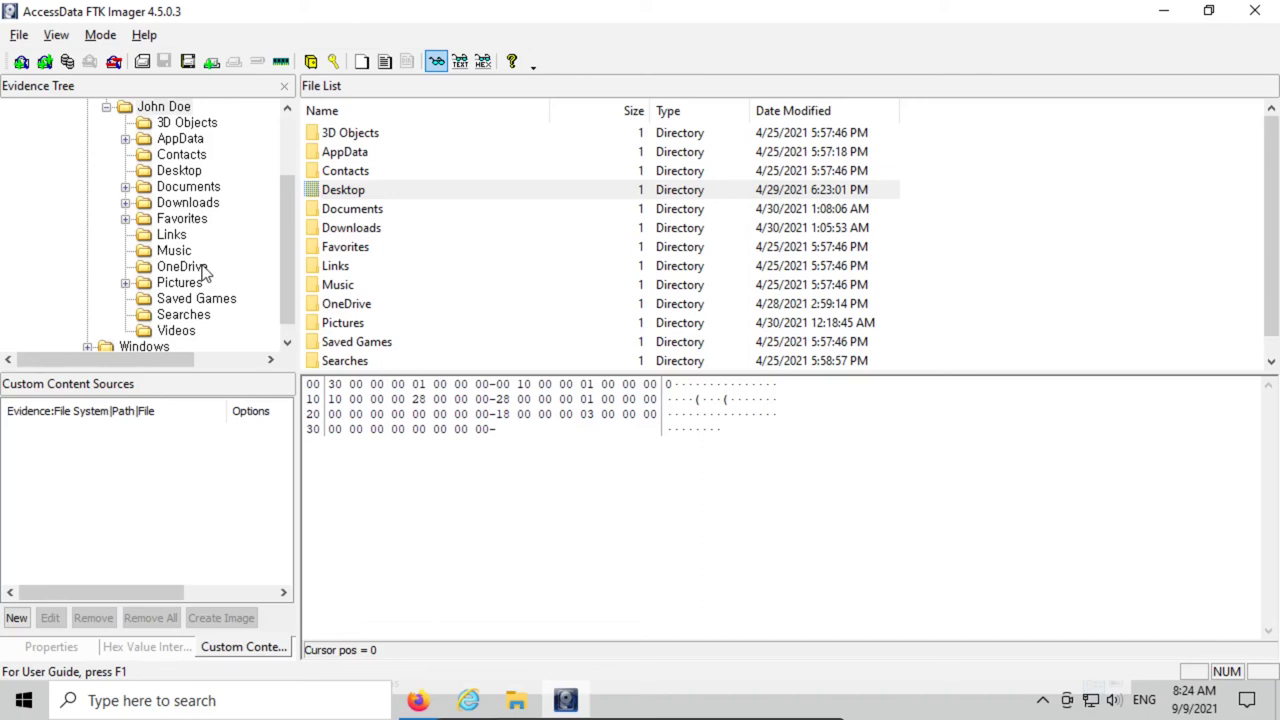
scroll(208, 272, up, 1)
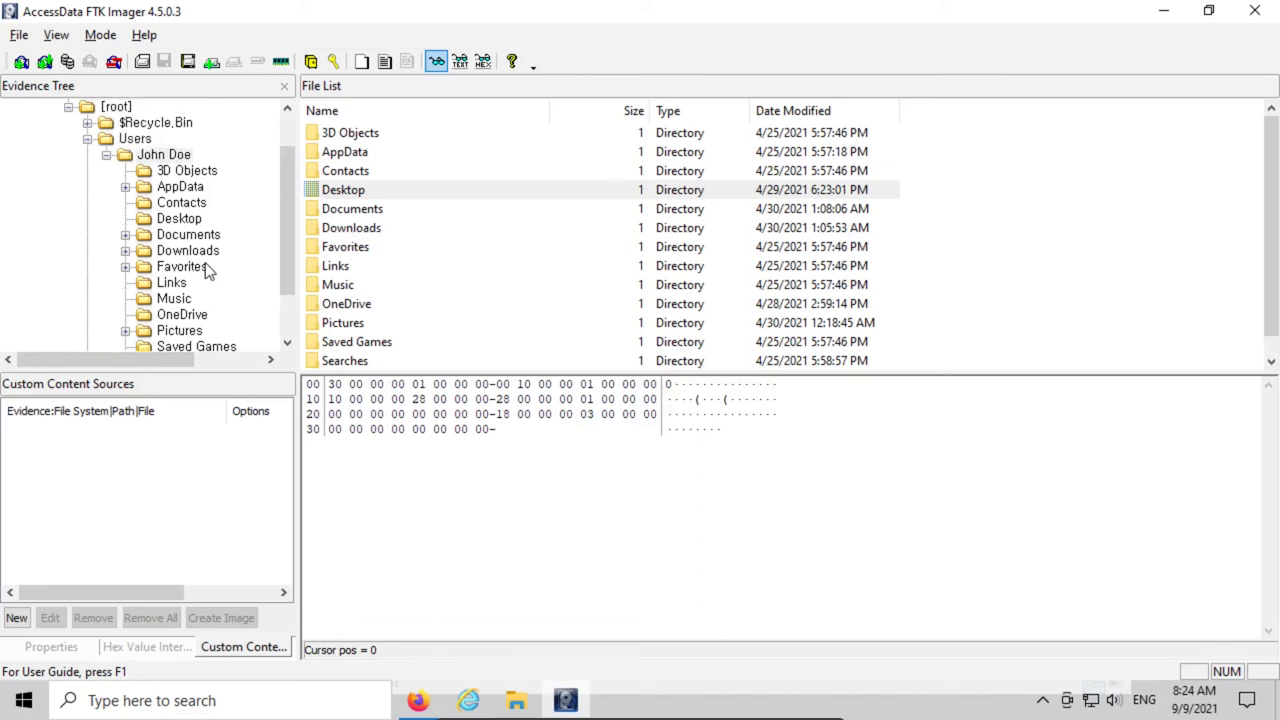
scroll(208, 272, up, 1)
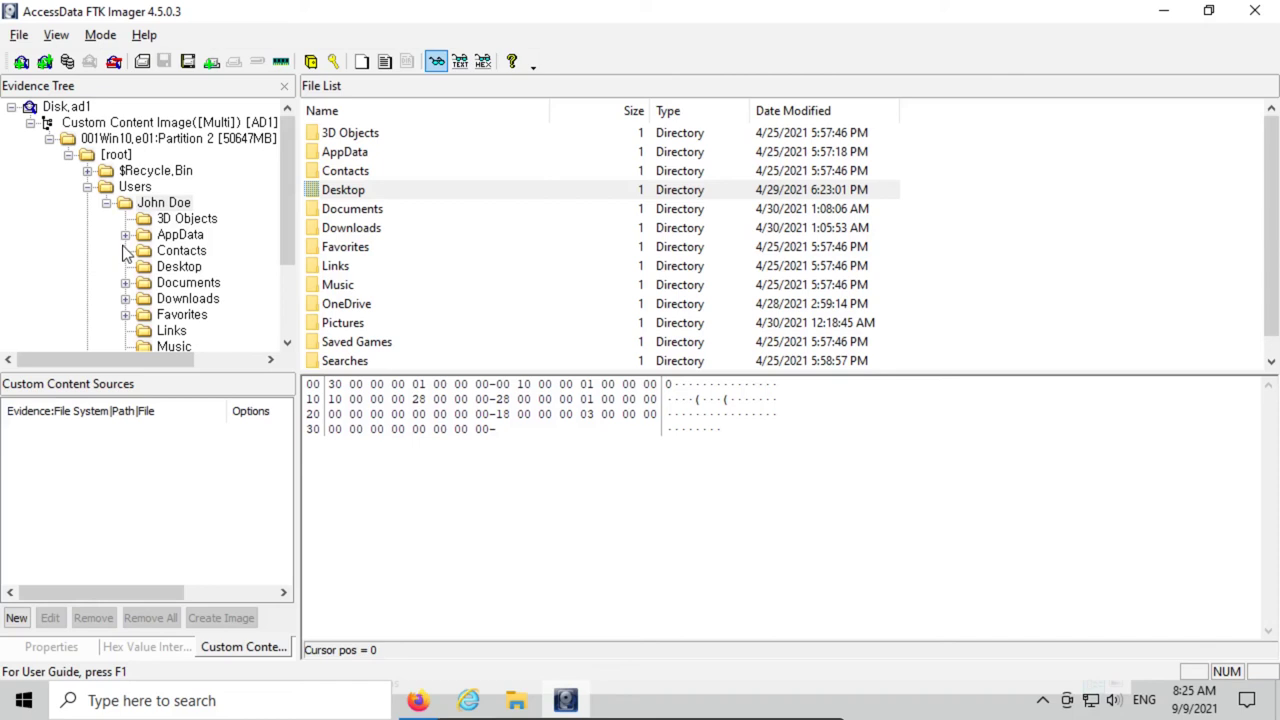
- Minimize FTK Imager and browse the exported Partition 2 folder to its [root] folder in the Export window
click(1163, 11)
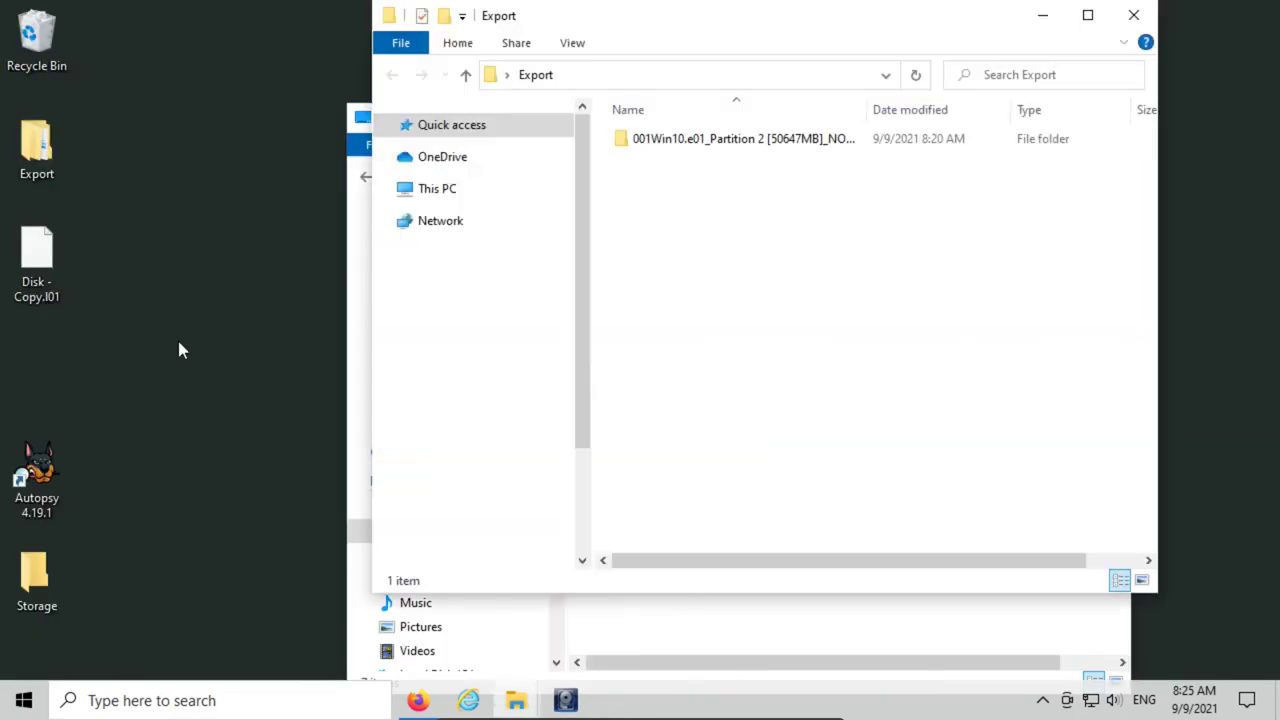
click(680, 148)
double_click(662, 140)
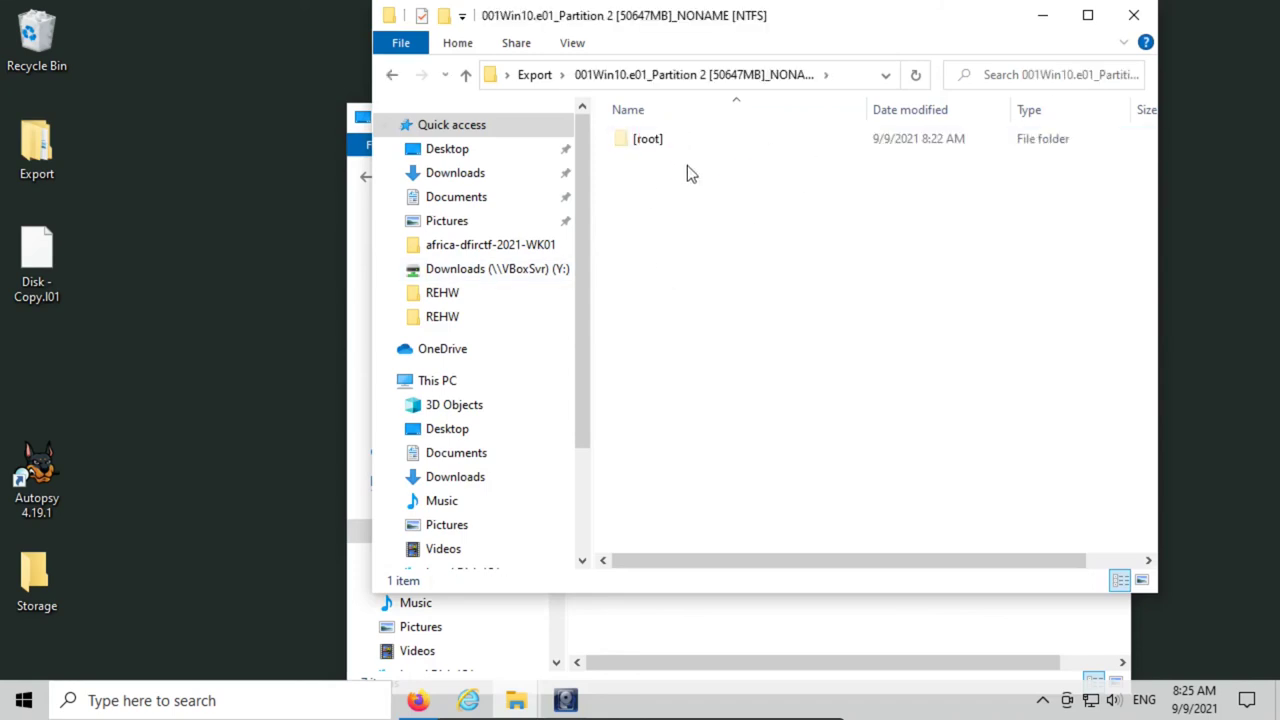
double_click(667, 146)
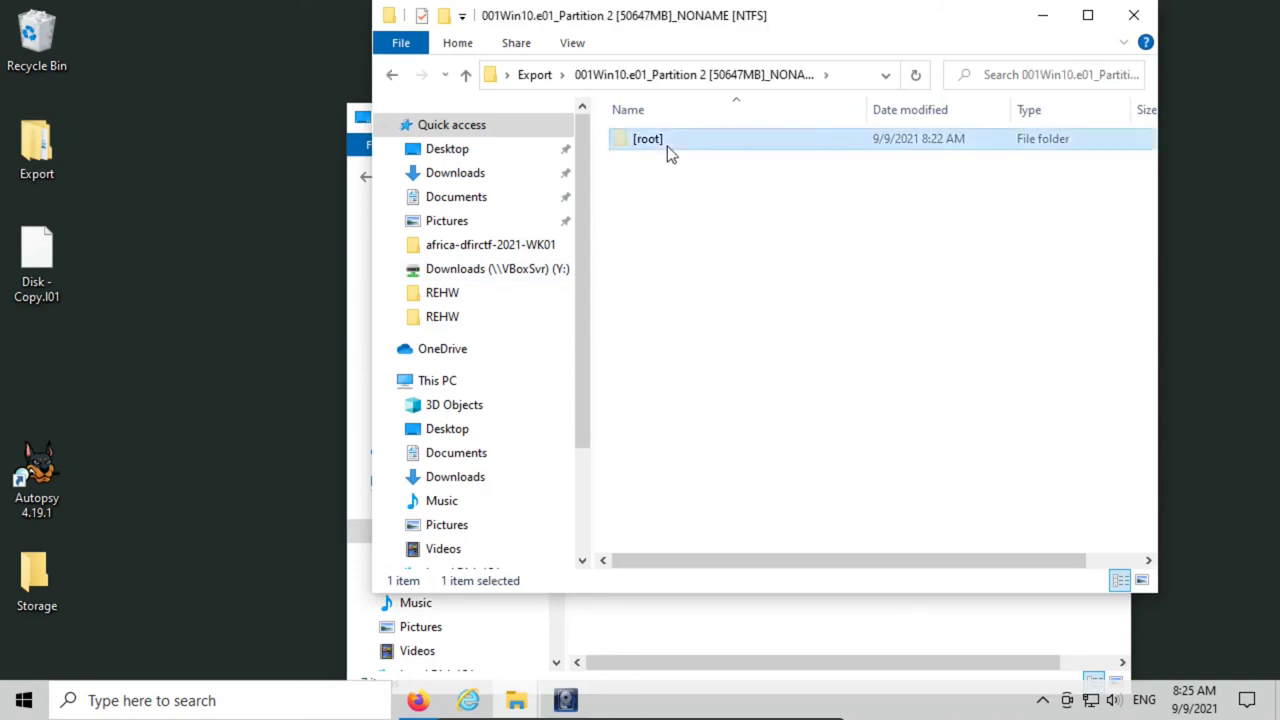
click(703, 297)
- Close both File Explorer windows and highlight the Disk.ad1 file and the AccessData FTK Imager shortcut on the desktop
click(1133, 15)
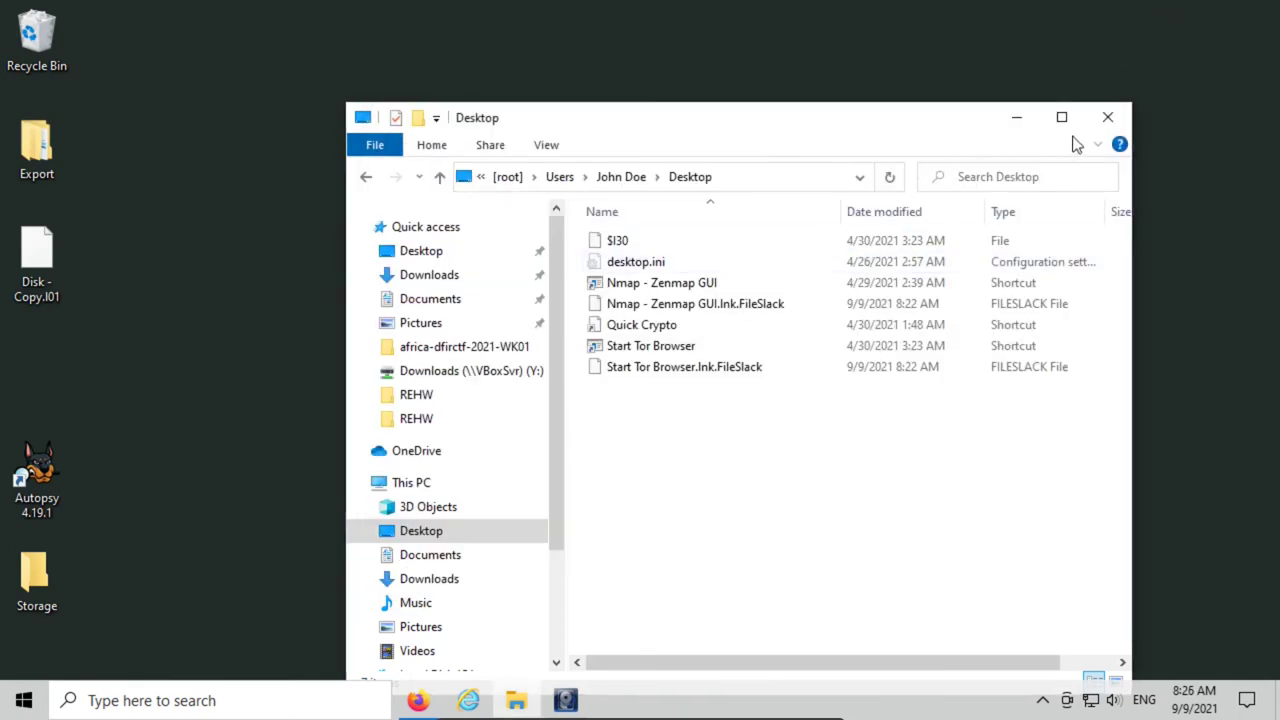
click(1107, 117)
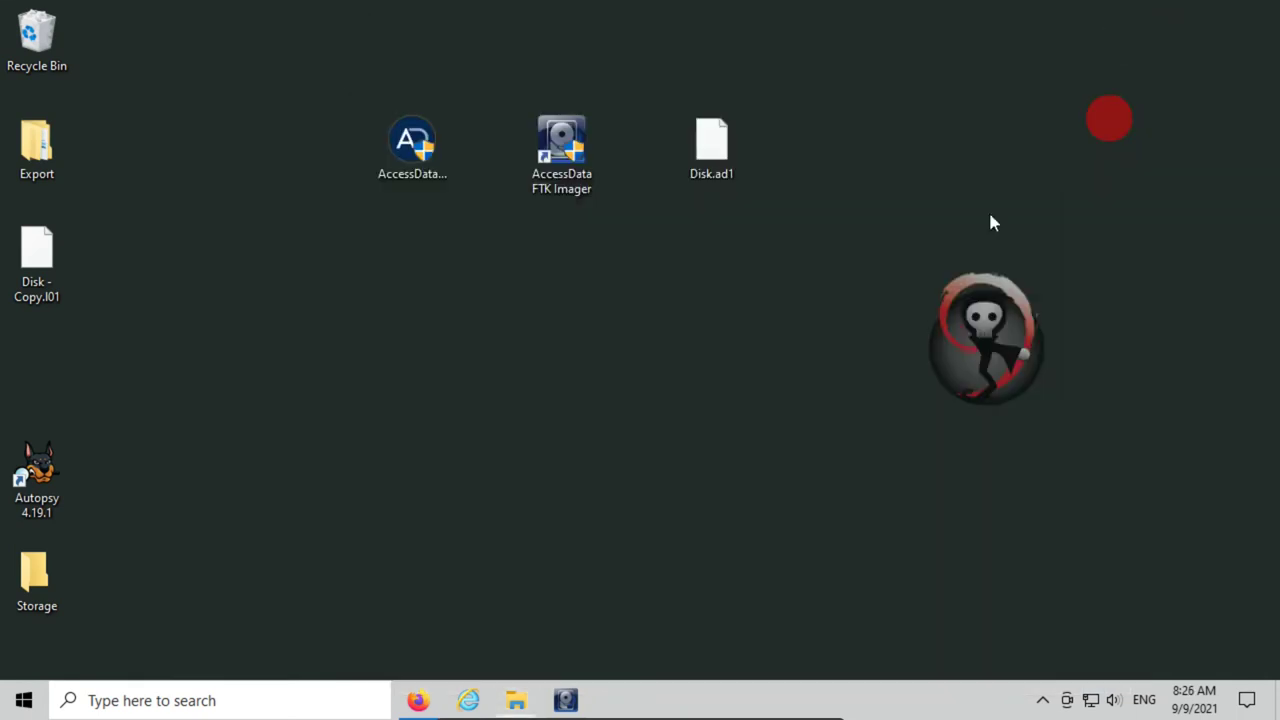
click(712, 178)
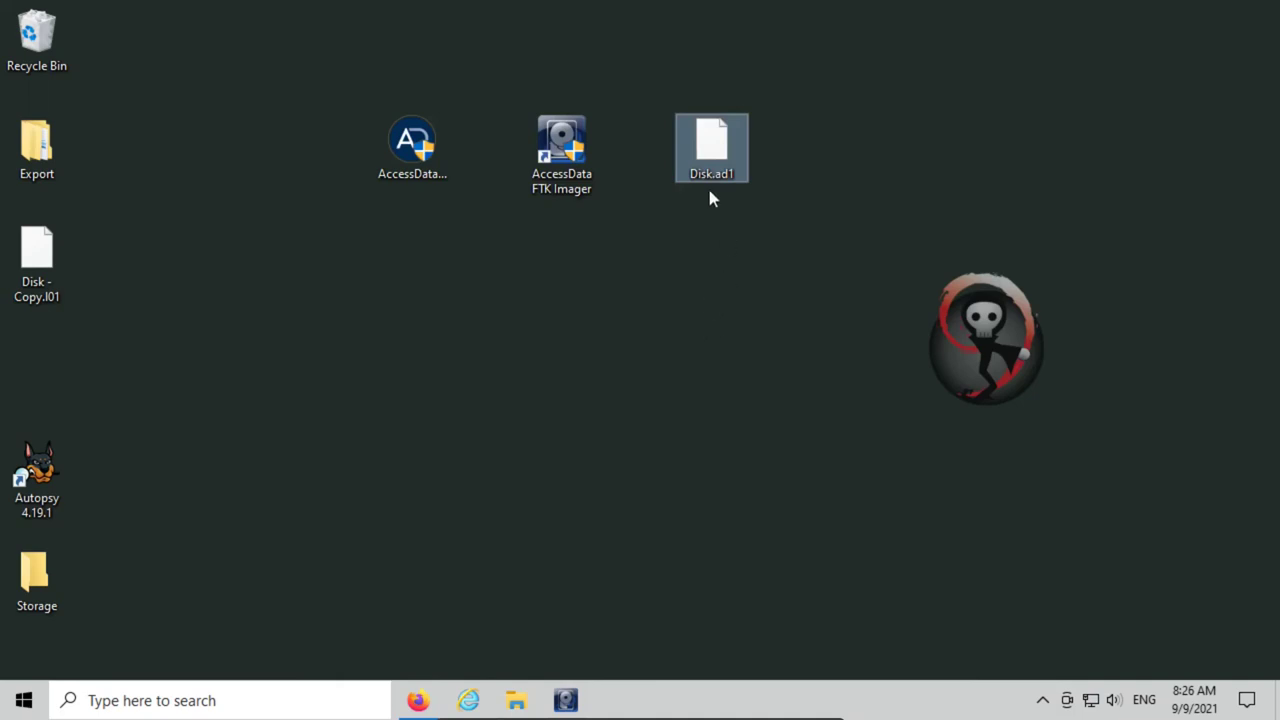
click(556, 172)
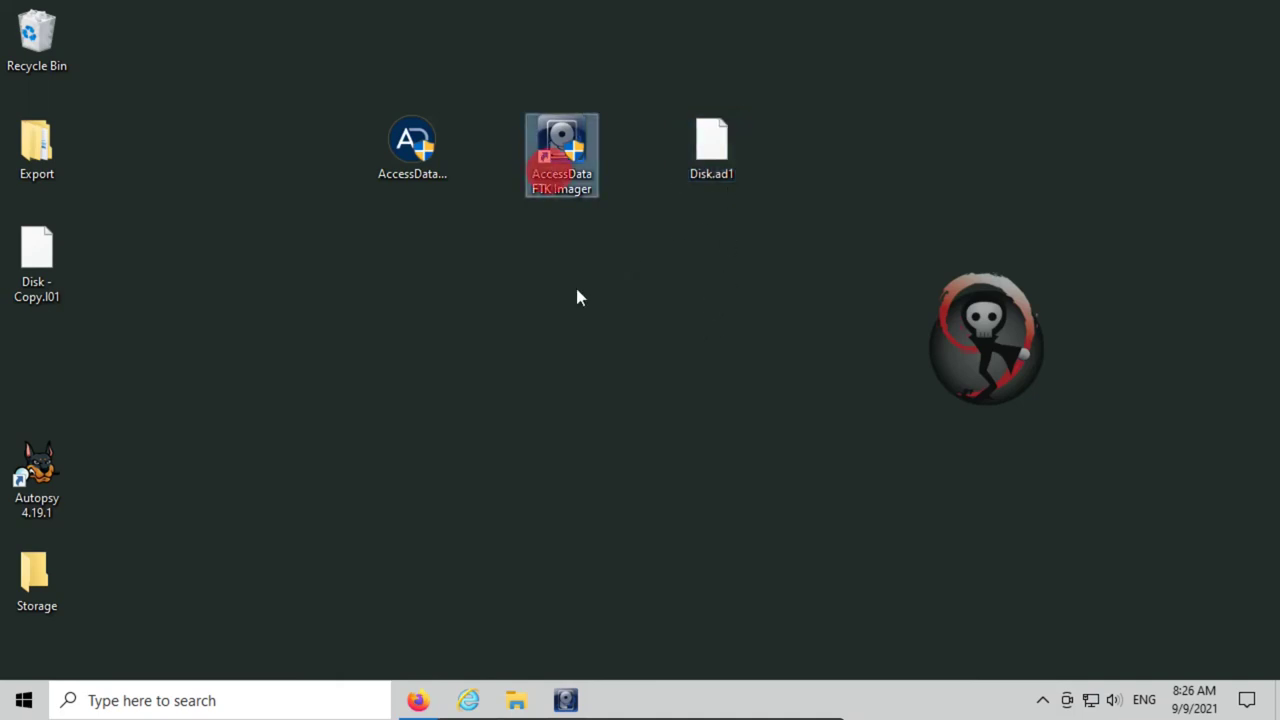